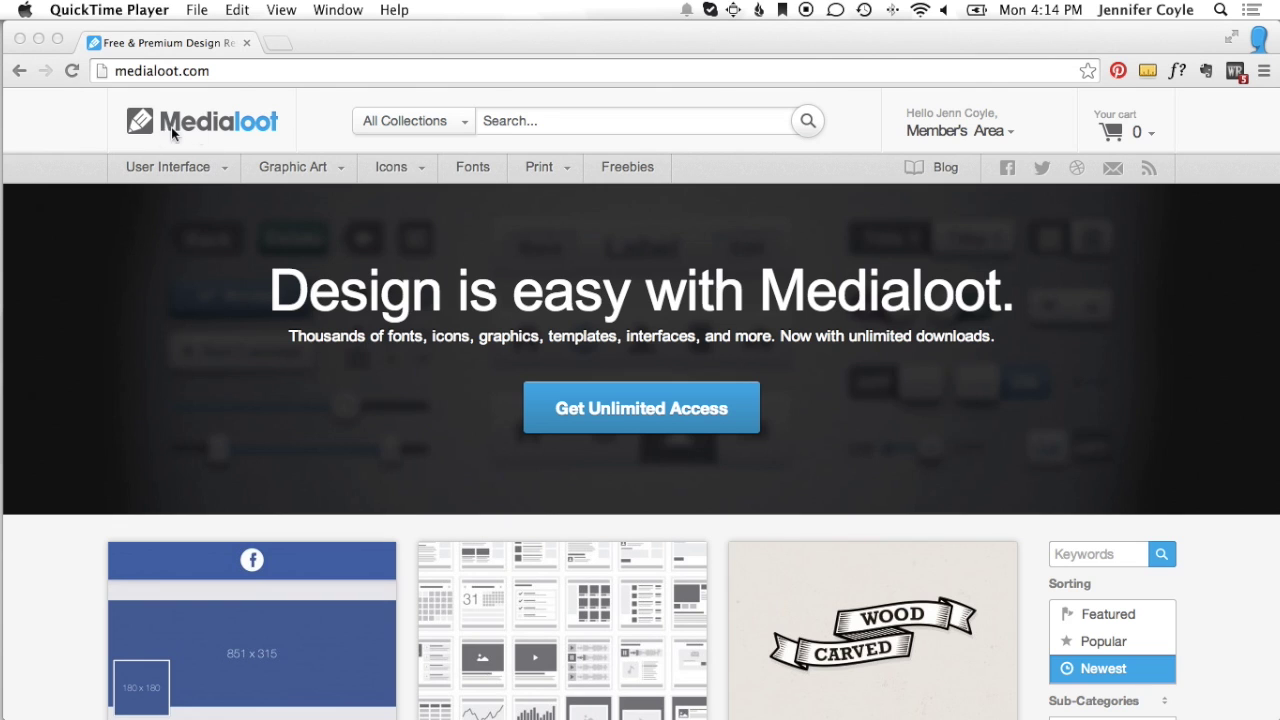
# Step: Browse MediaLoot's Icons collection and open the Vector Science Icons item page
pyautogui.click(400, 168)
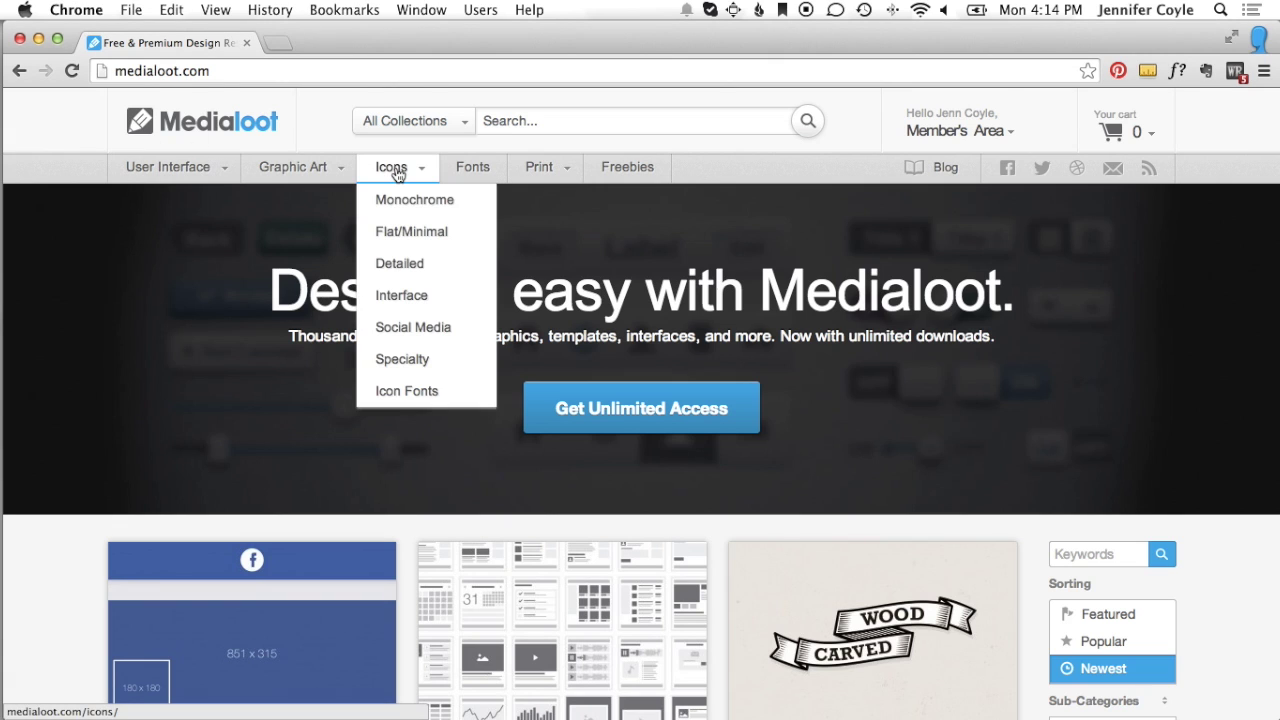
pyautogui.click(400, 168)
pyautogui.scroll(-5, 713, 537)
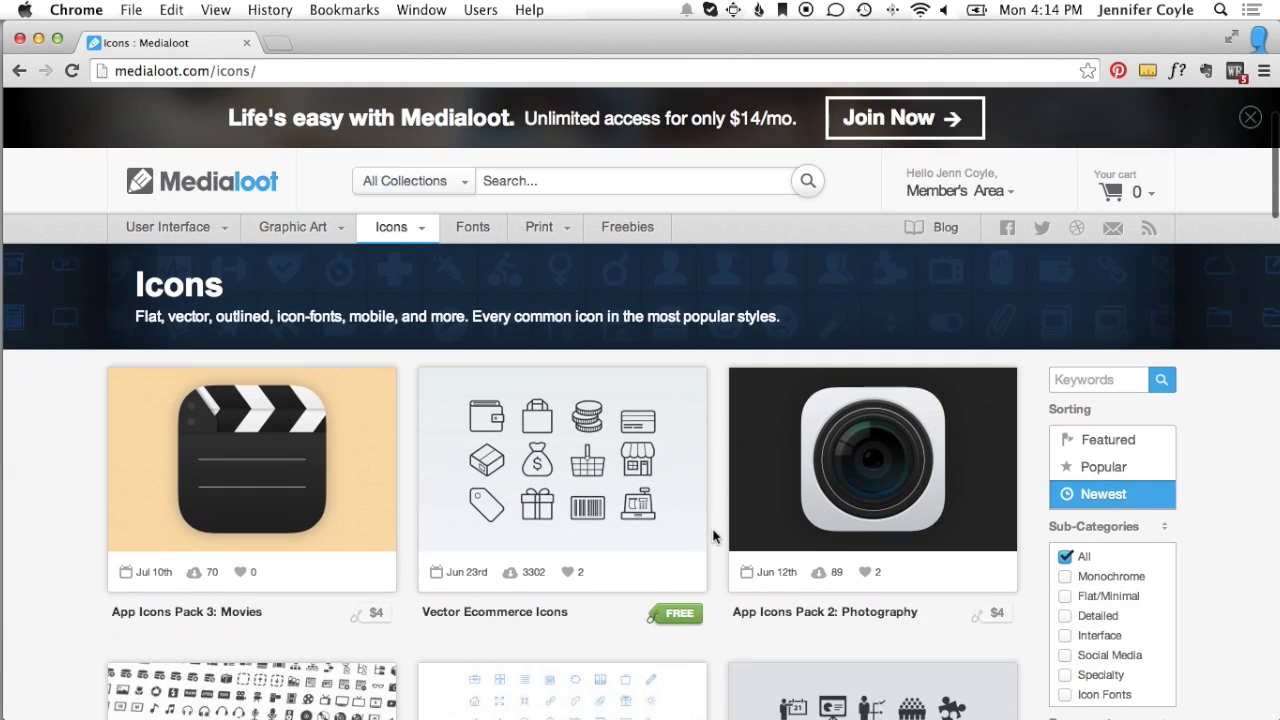
pyautogui.scroll(-2, 713, 537)
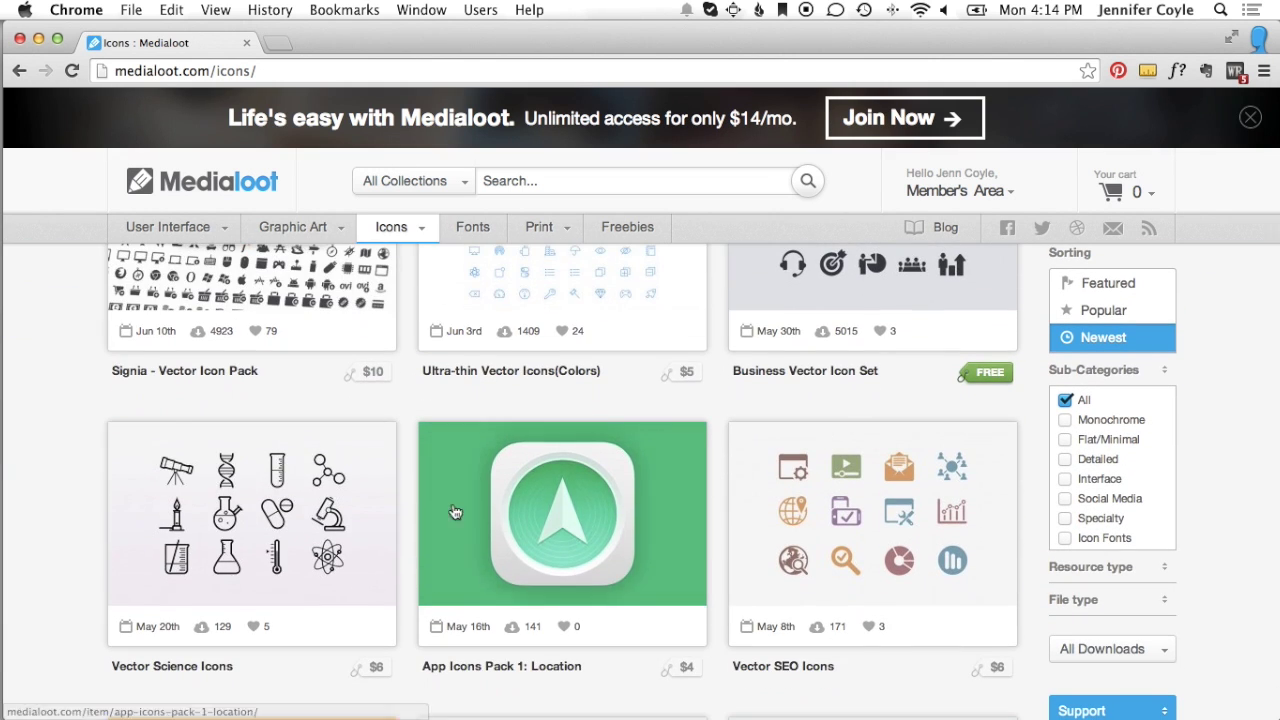
pyautogui.click(333, 528)
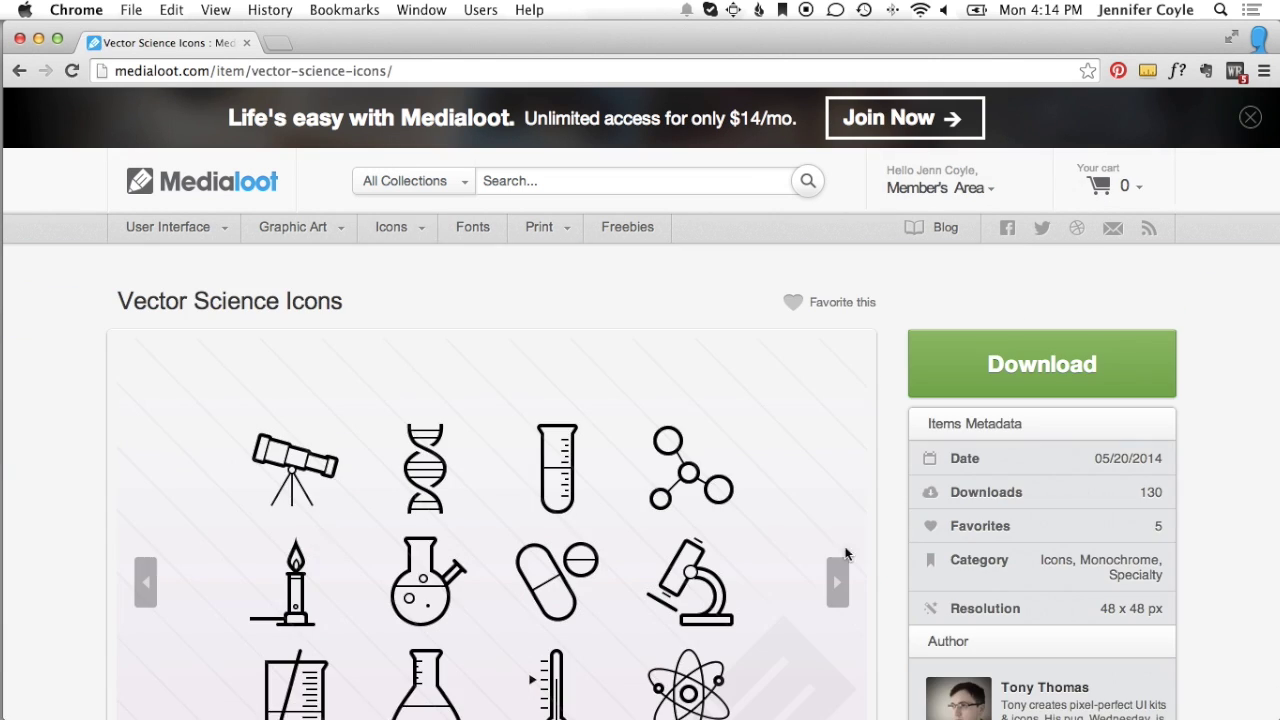
pyautogui.scroll(-3, 846, 557)
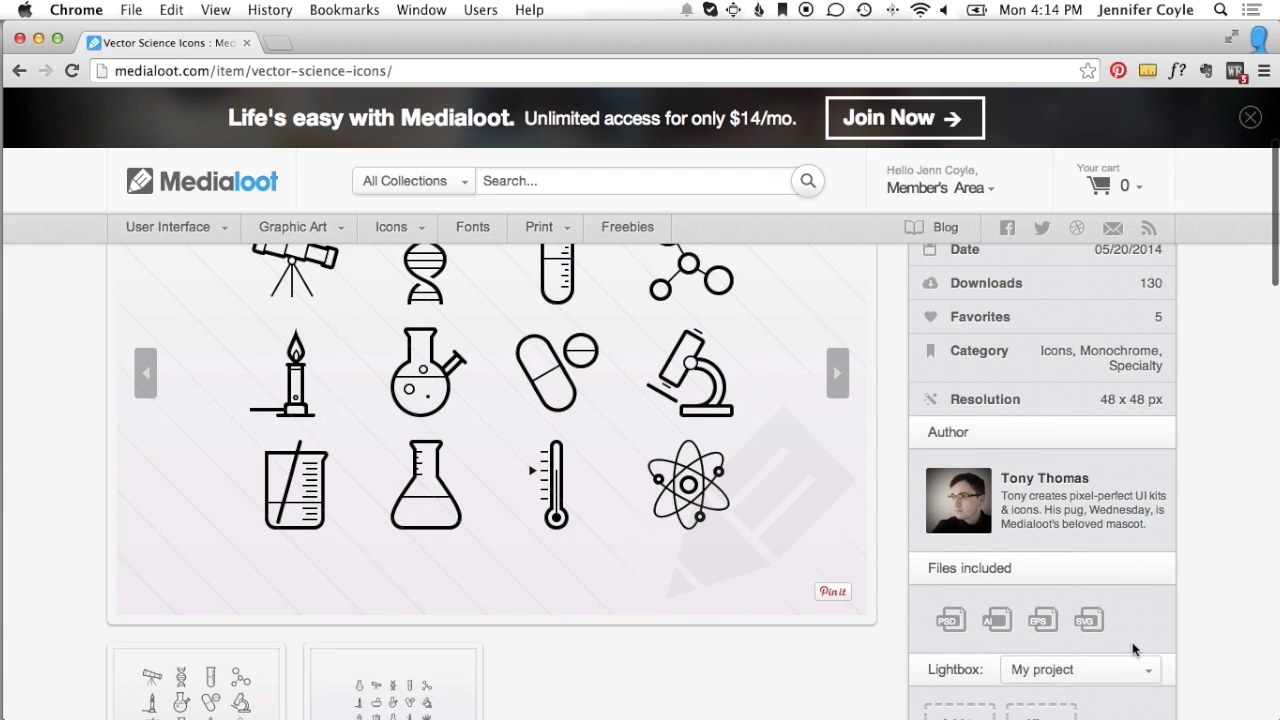
pyautogui.scroll(2, 1134, 649)
pyautogui.scroll(2, 1134, 649)
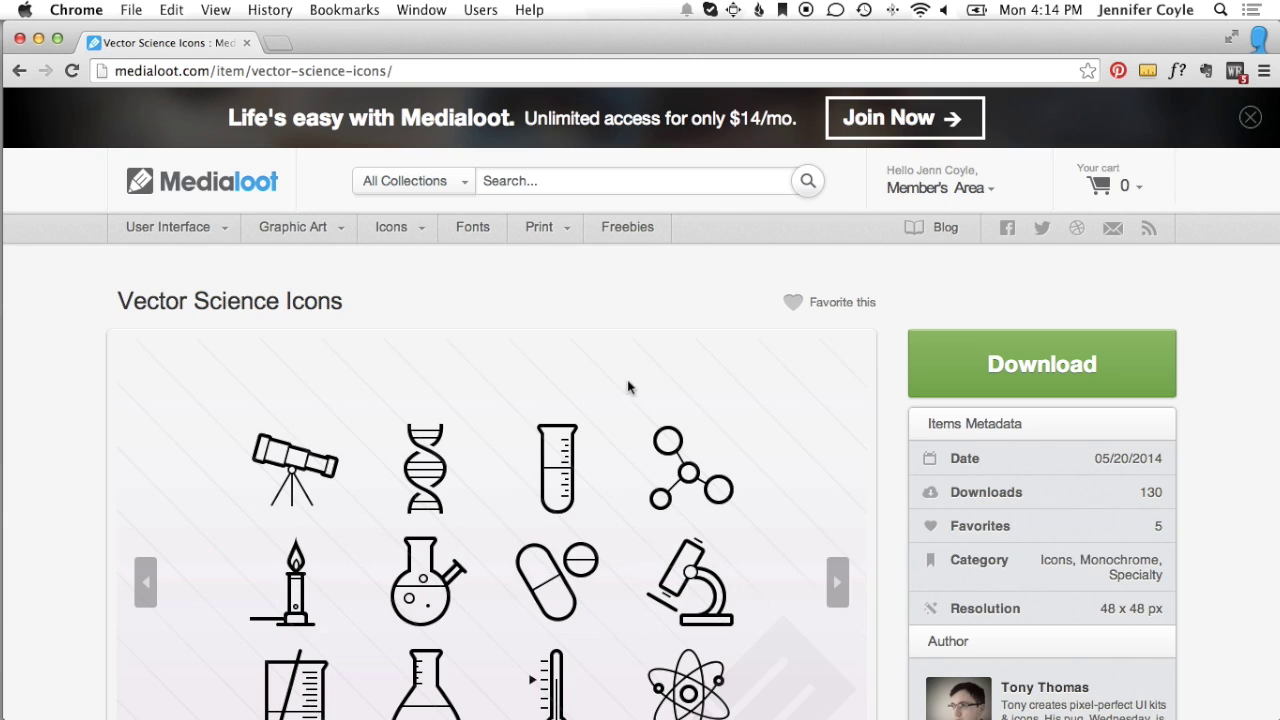
# Step: Download the Vector Science Icons pack, open its Downloads folder, and switch to GIMP
pyautogui.click(966, 373)
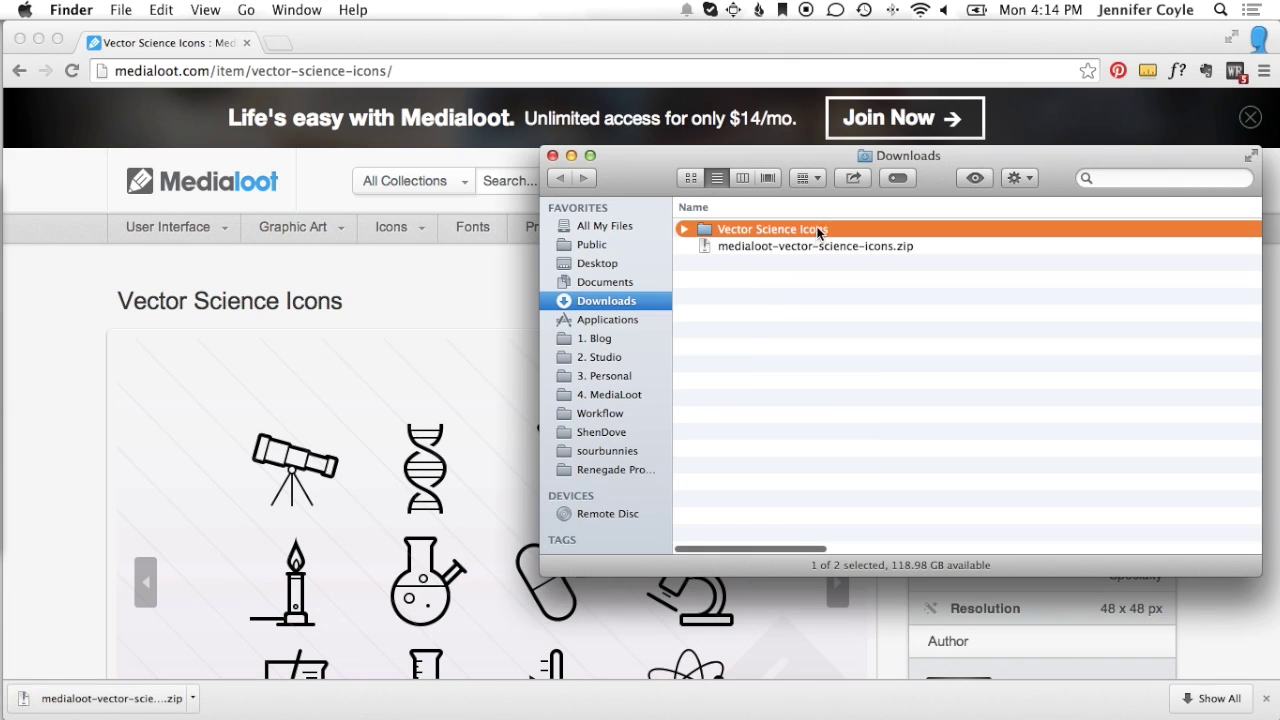
pyautogui.doubleClick(814, 229)
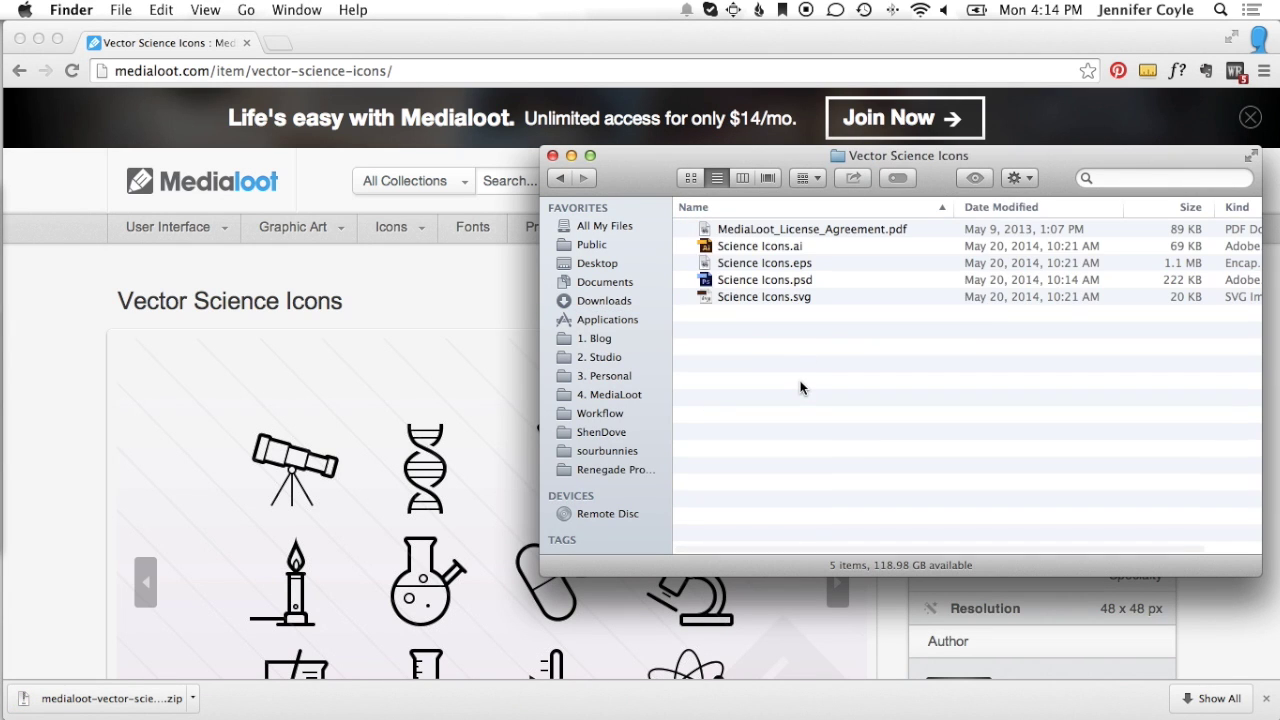
pyautogui.click(14, 334)
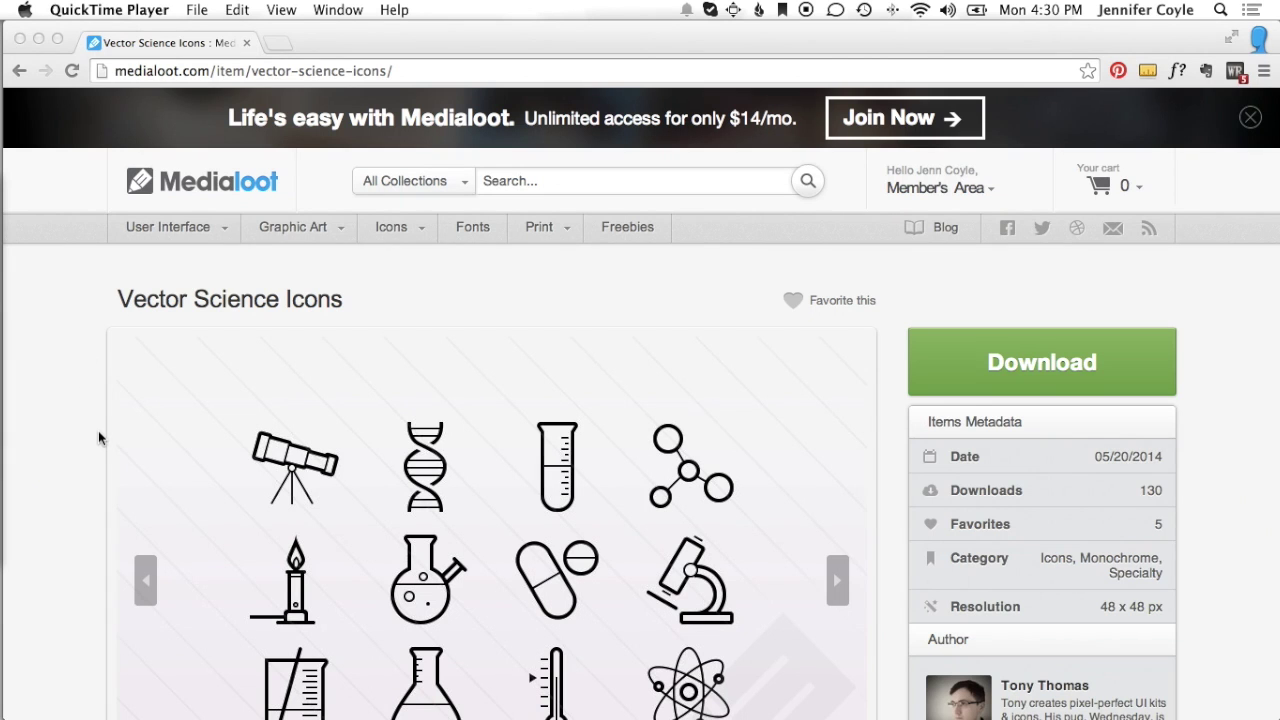
# Step: Show the second Vector Science Icons preview image with the smaller icons
pyautogui.scroll(-2, 98, 437)
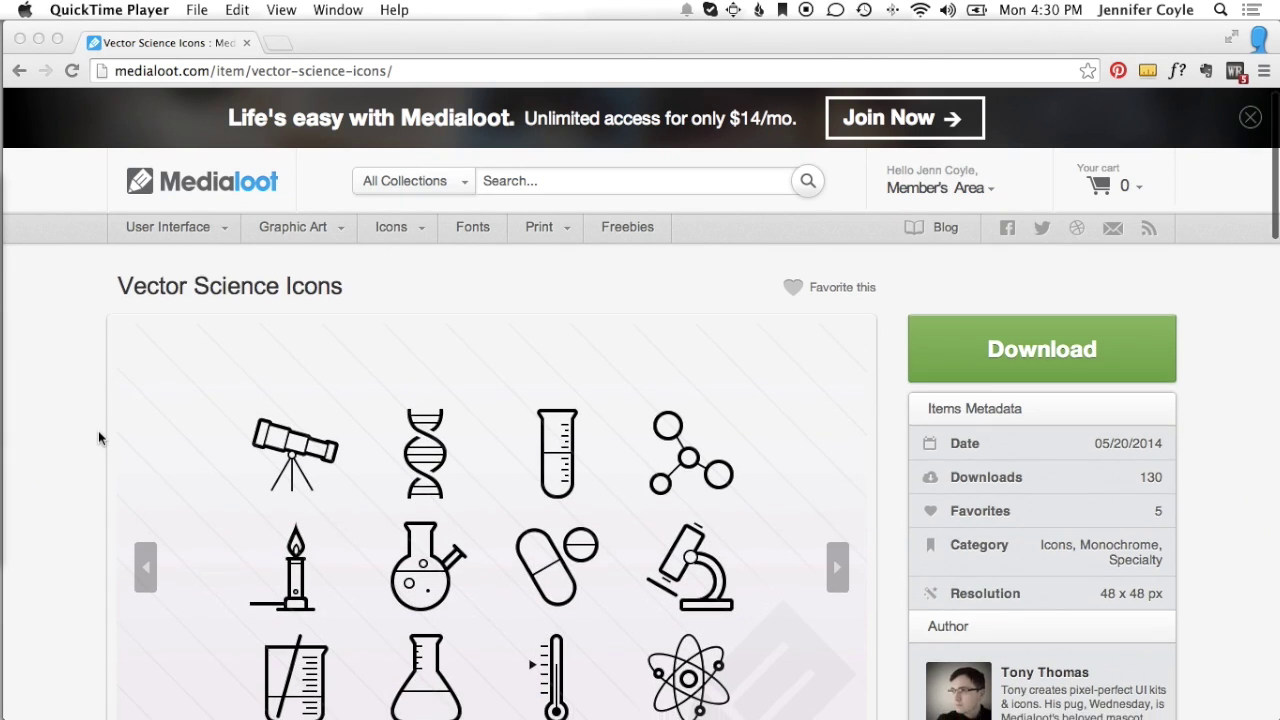
pyautogui.scroll(-4, 98, 437)
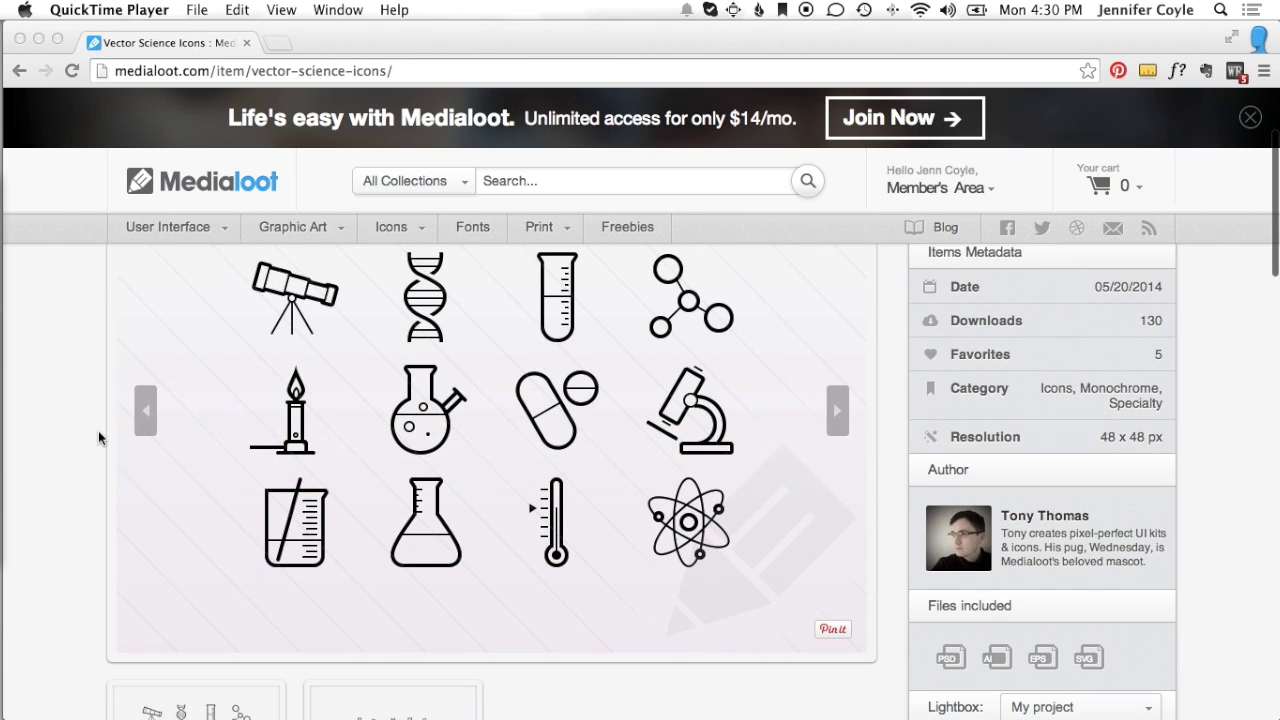
pyautogui.click(366, 680)
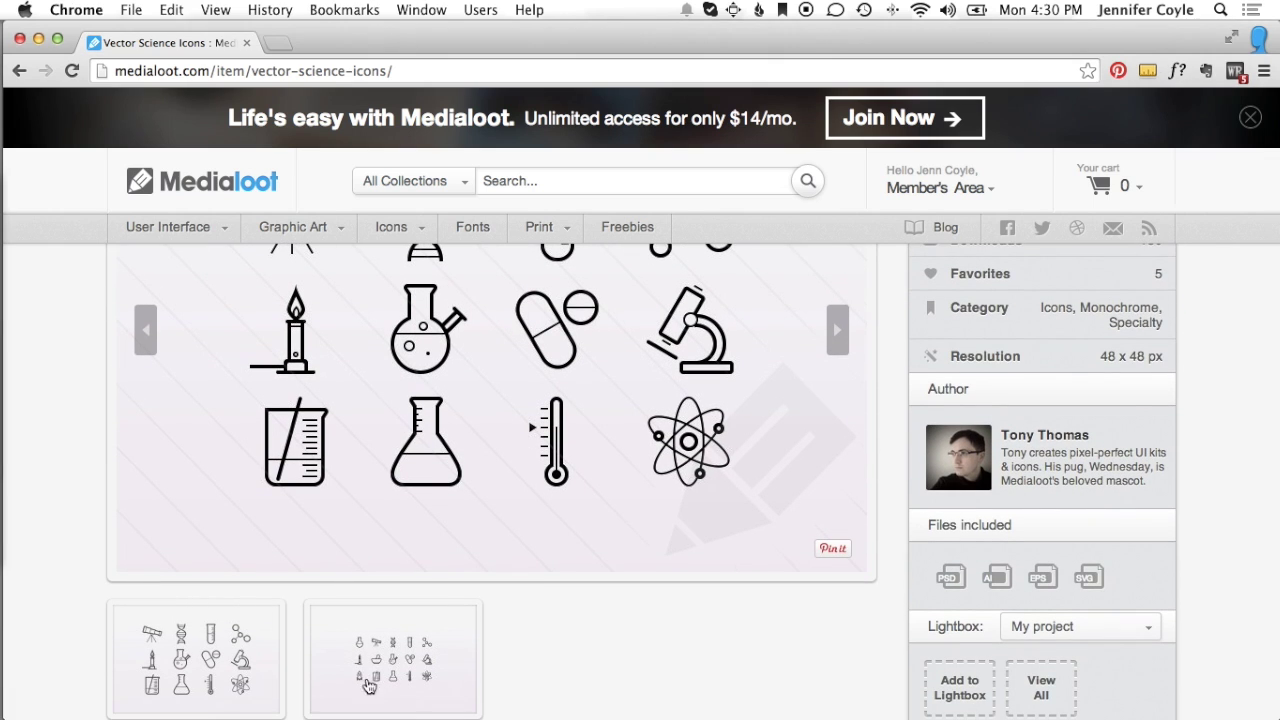
pyautogui.click(420, 677)
pyautogui.scroll(2, 421, 488)
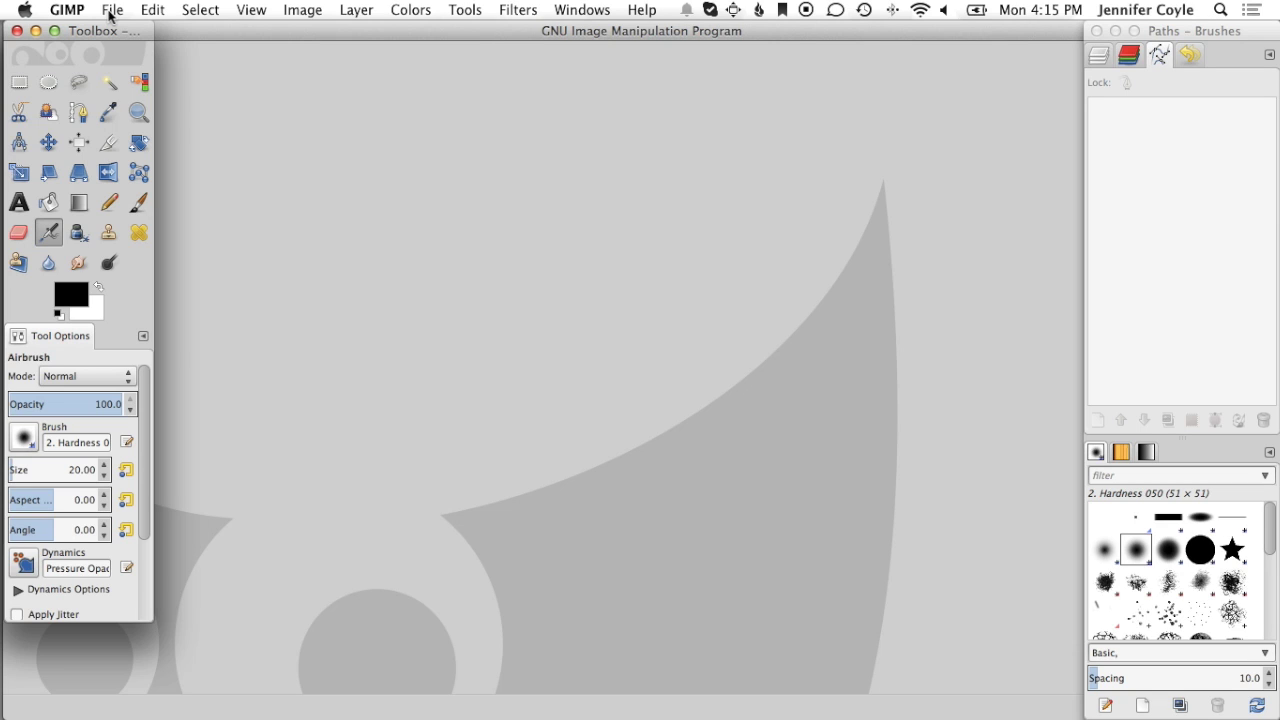
# Step: Create a new 500×500 px image with Fill with set to Transparency
pyautogui.click(111, 12)
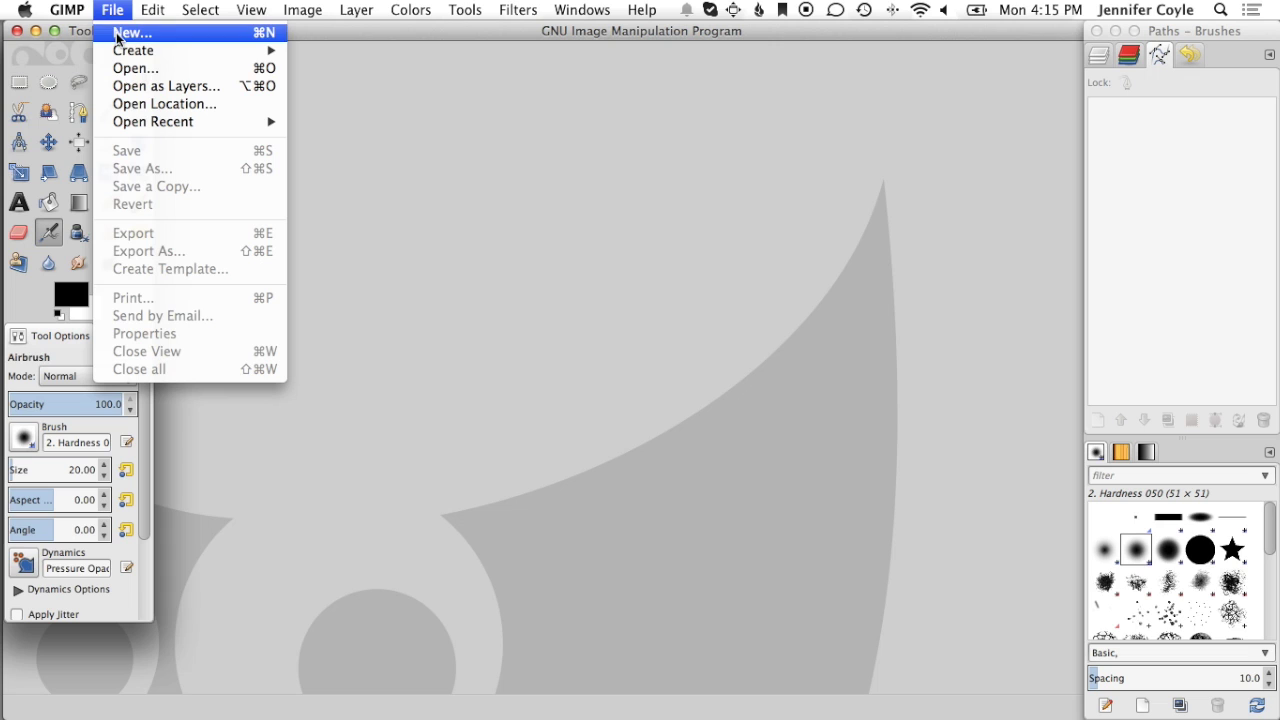
pyautogui.click(128, 33)
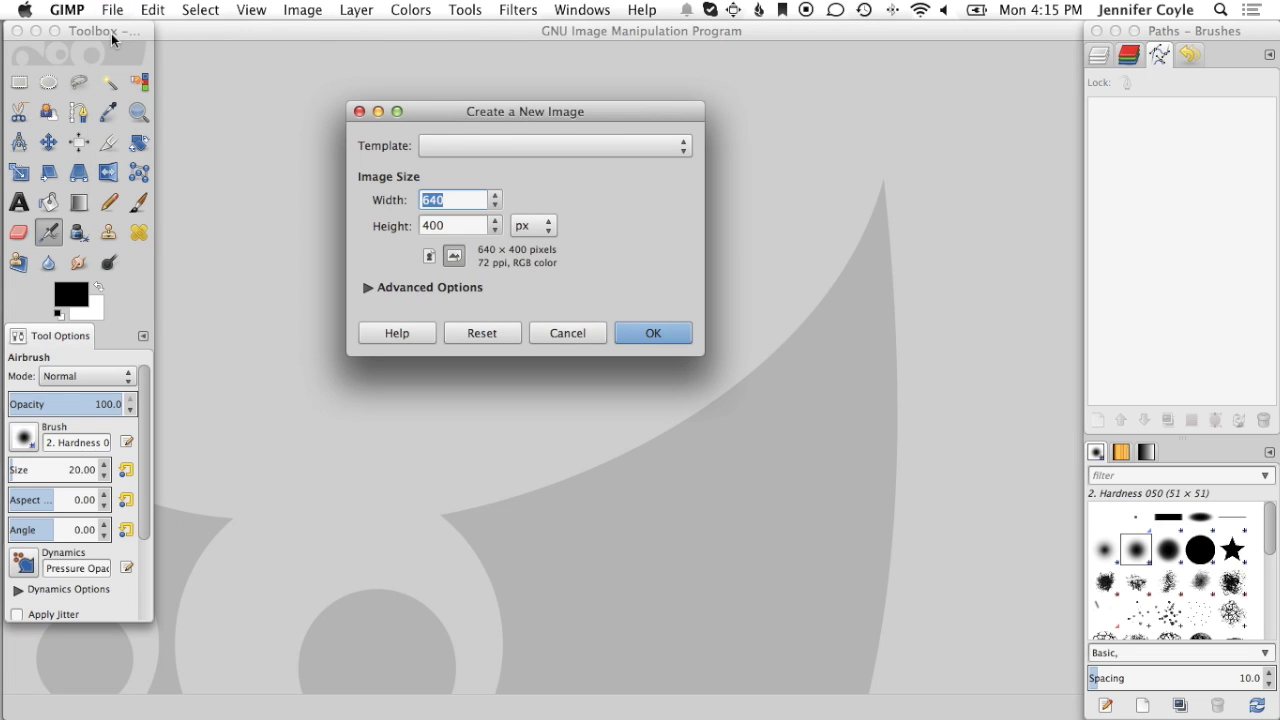
pyautogui.write('500')
pyautogui.press('Tab')
pyautogui.write('500')
pyautogui.click(369, 288)
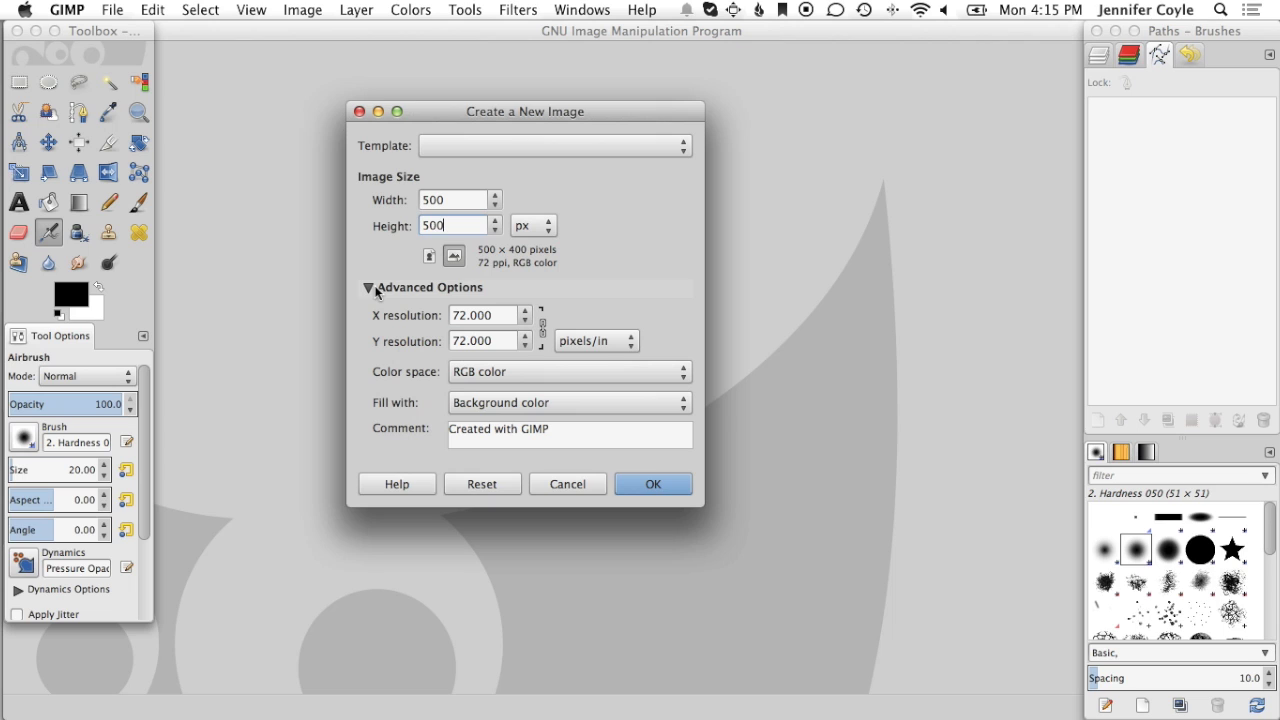
pyautogui.click(509, 404)
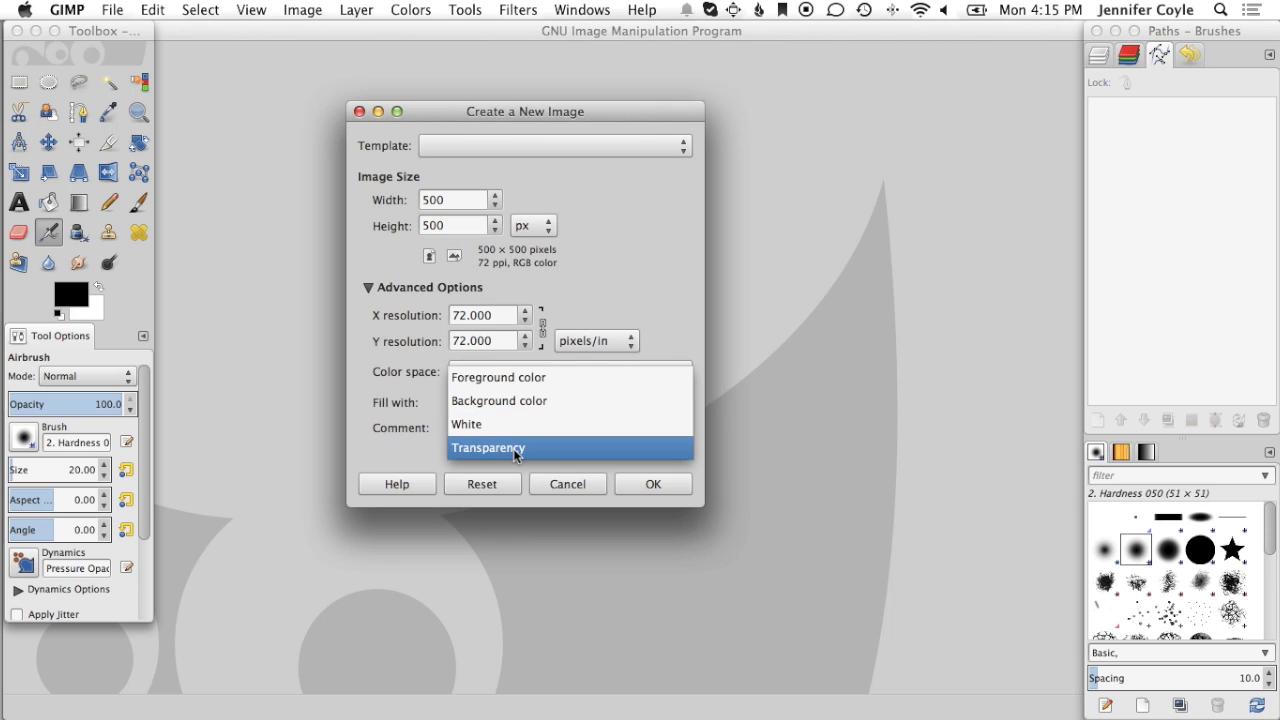
pyautogui.click(517, 452)
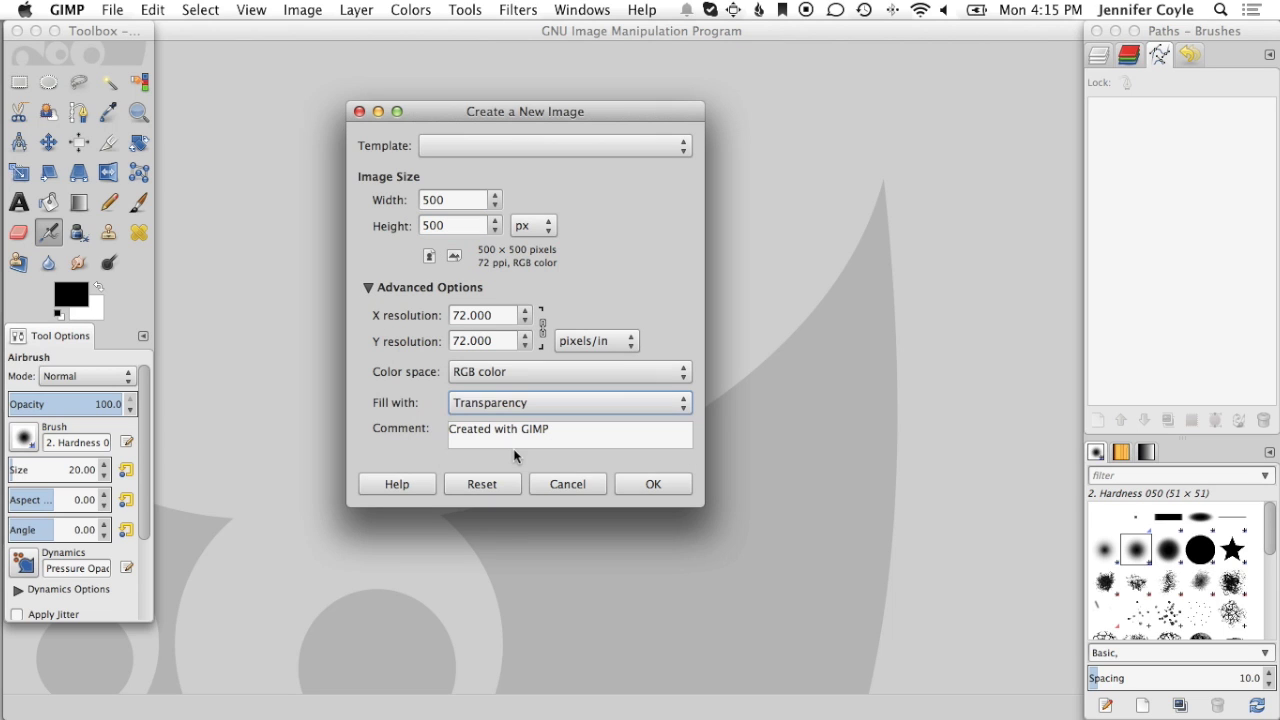
pyautogui.click(653, 484)
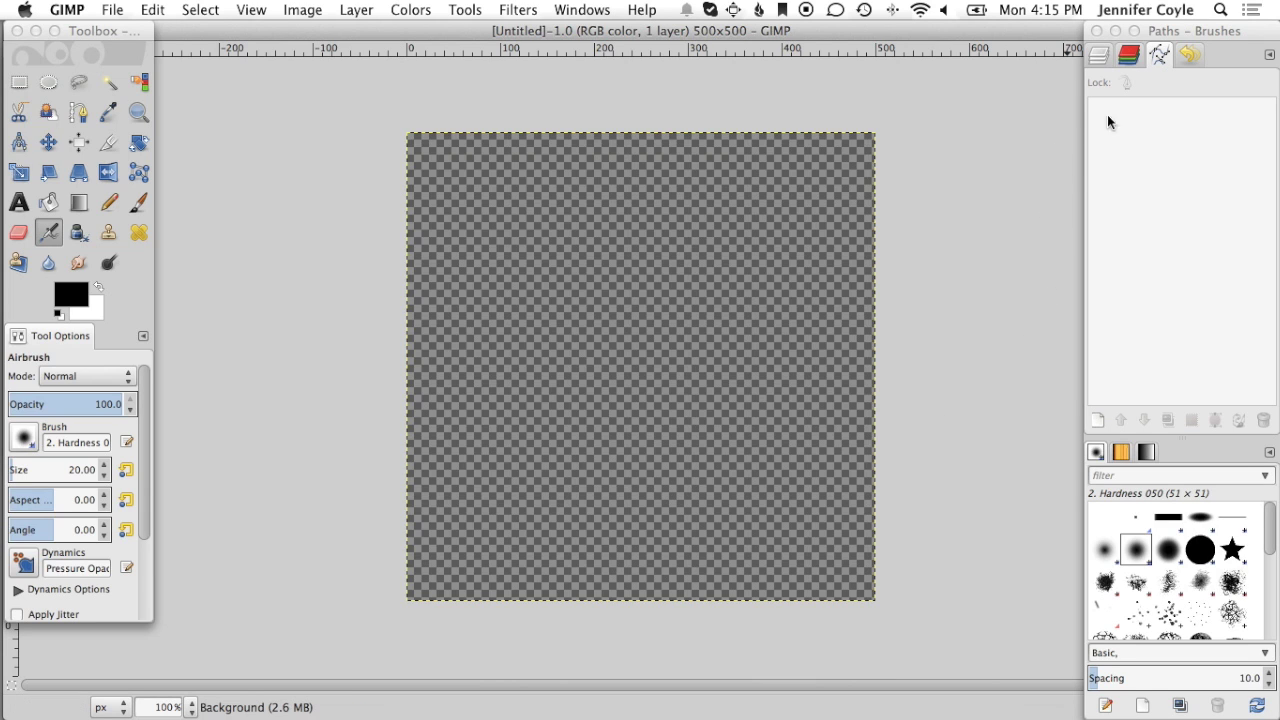
# Step: Import the paths from Downloads/Vector Science Icons/Science Icons.svg via the Paths dock
pyautogui.click(1106, 60)
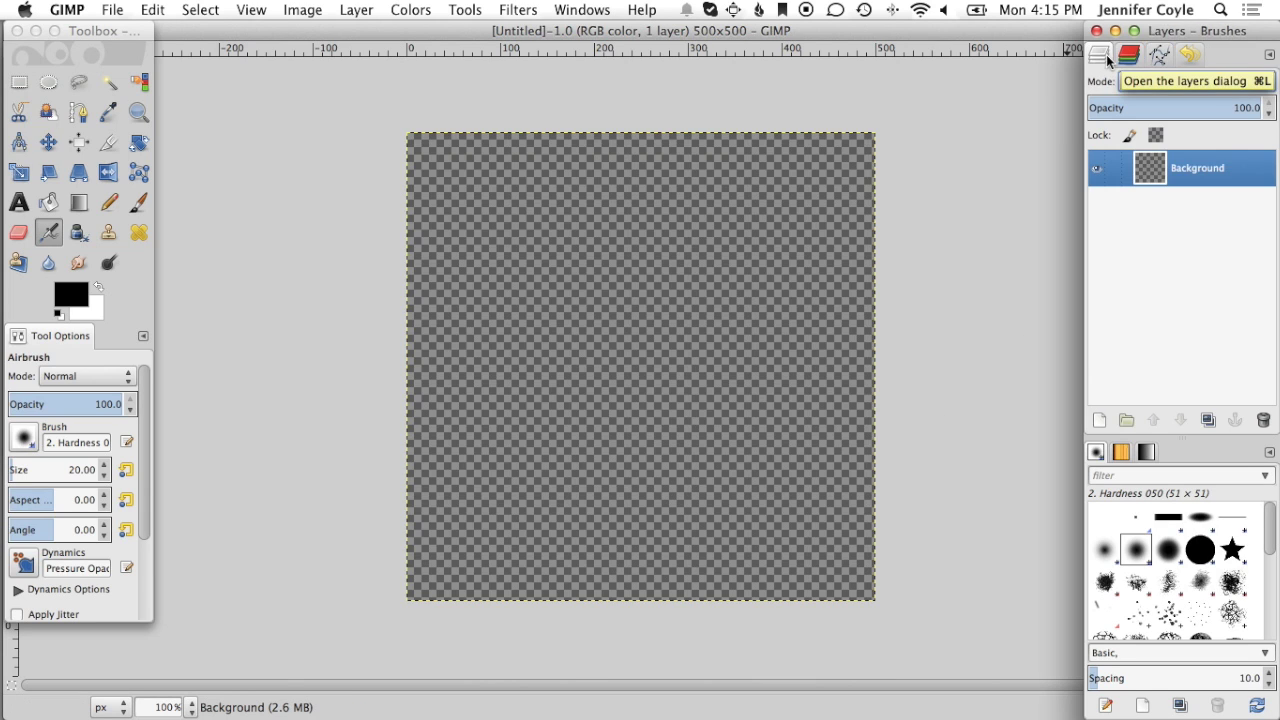
pyautogui.click(1160, 56)
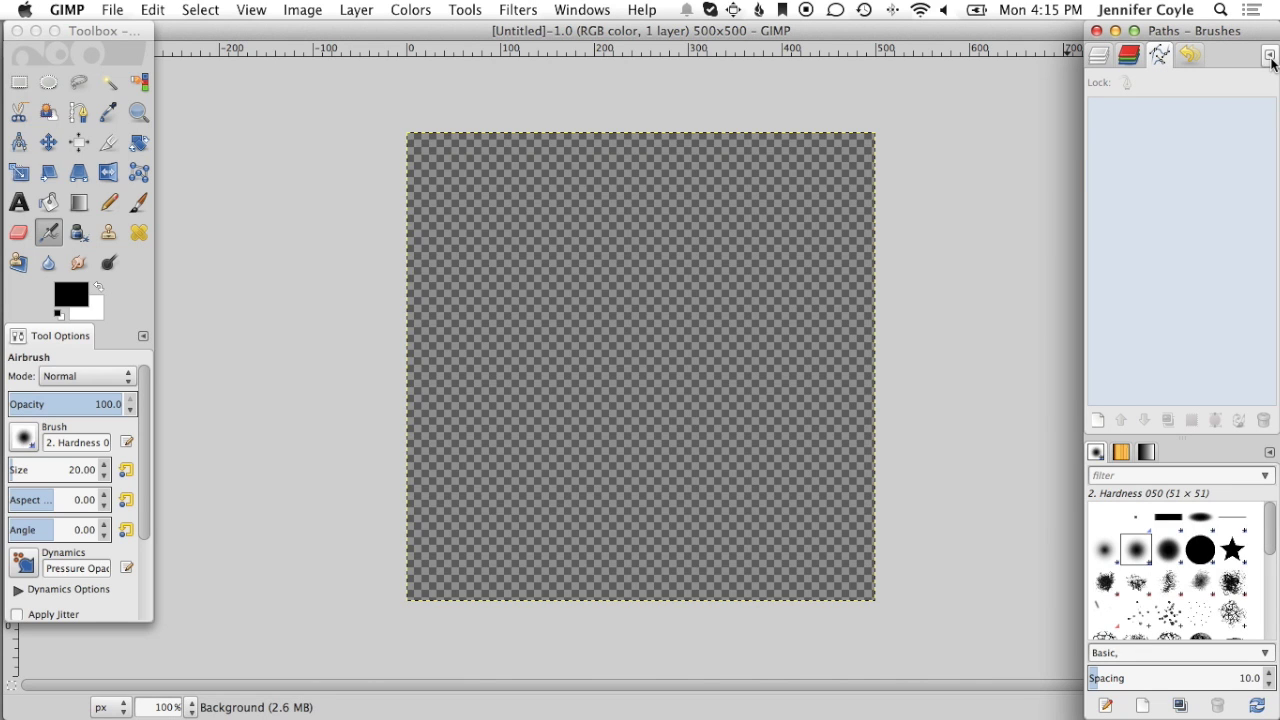
pyautogui.click(1271, 62)
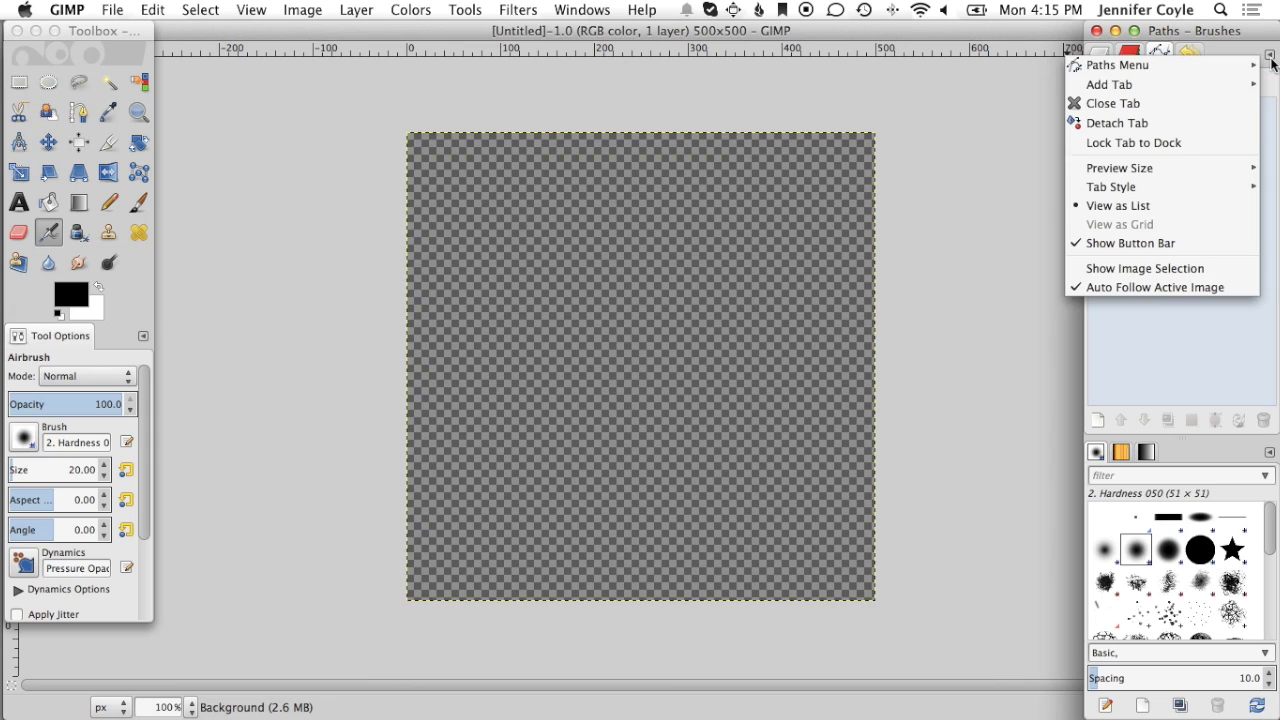
pyautogui.moveTo(1240, 66)
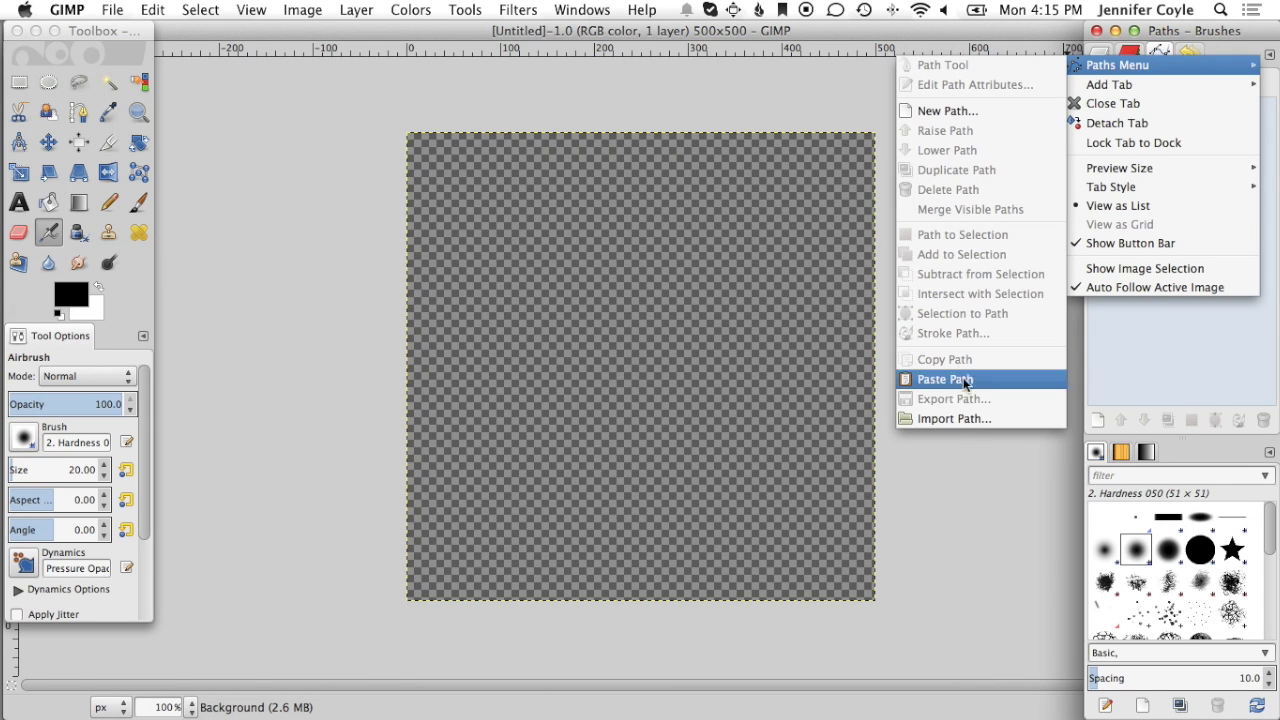
pyautogui.click(969, 427)
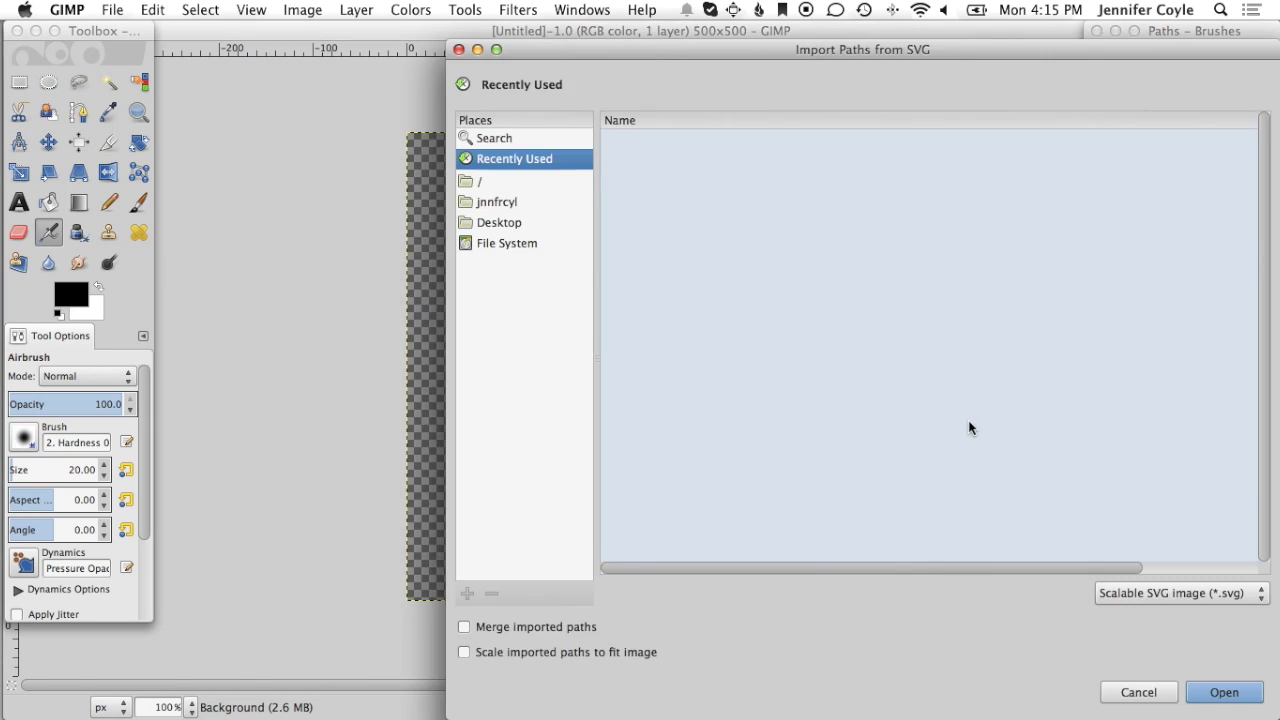
pyautogui.click(506, 203)
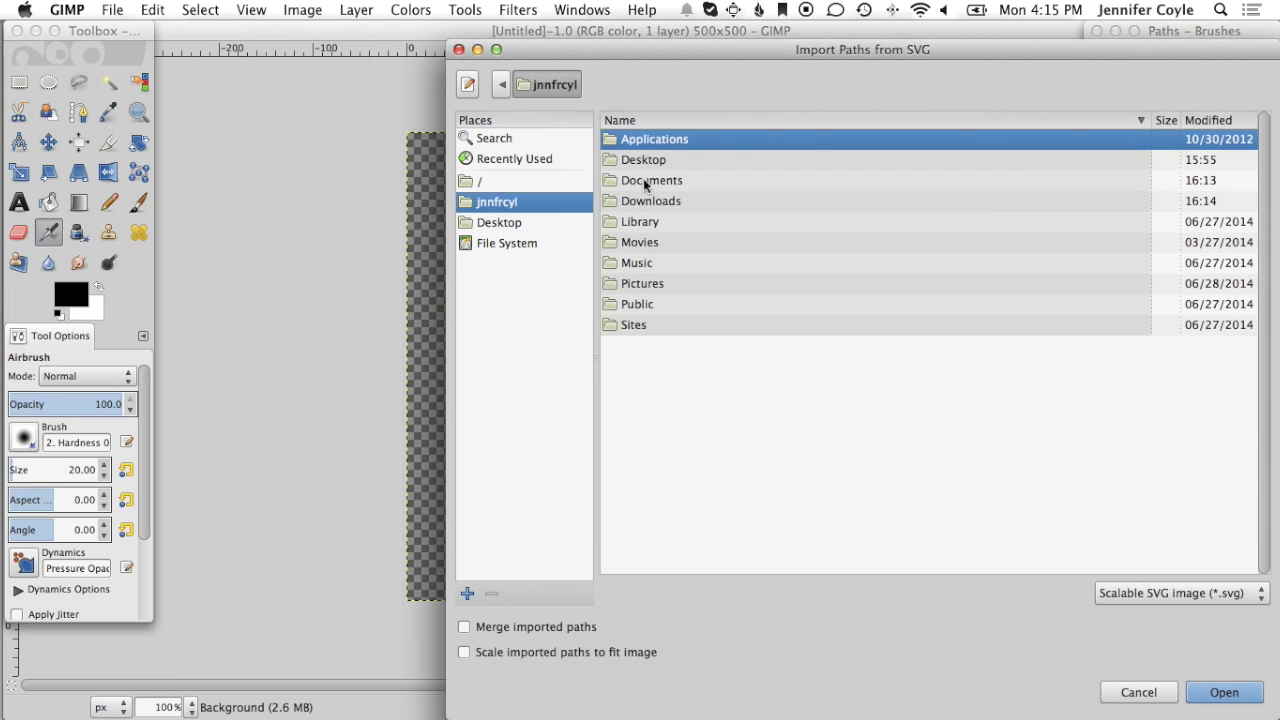
pyautogui.doubleClick(647, 202)
pyautogui.doubleClick(661, 140)
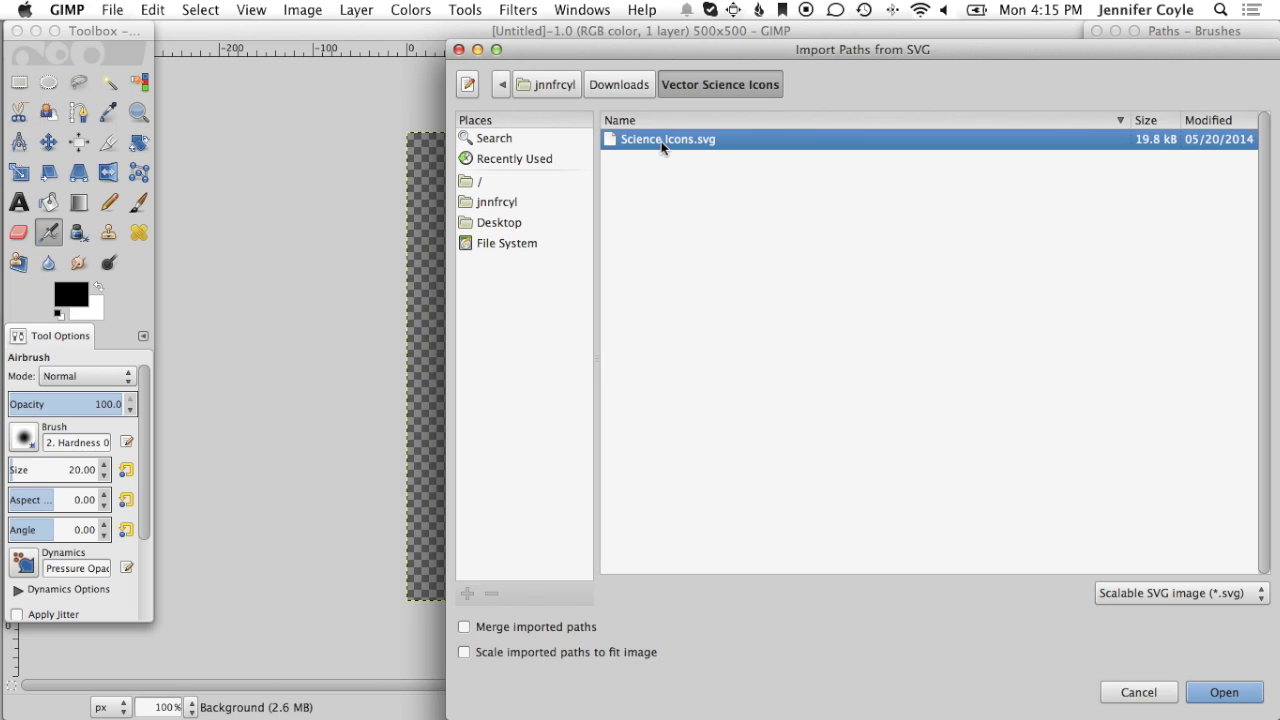
pyautogui.click(1224, 692)
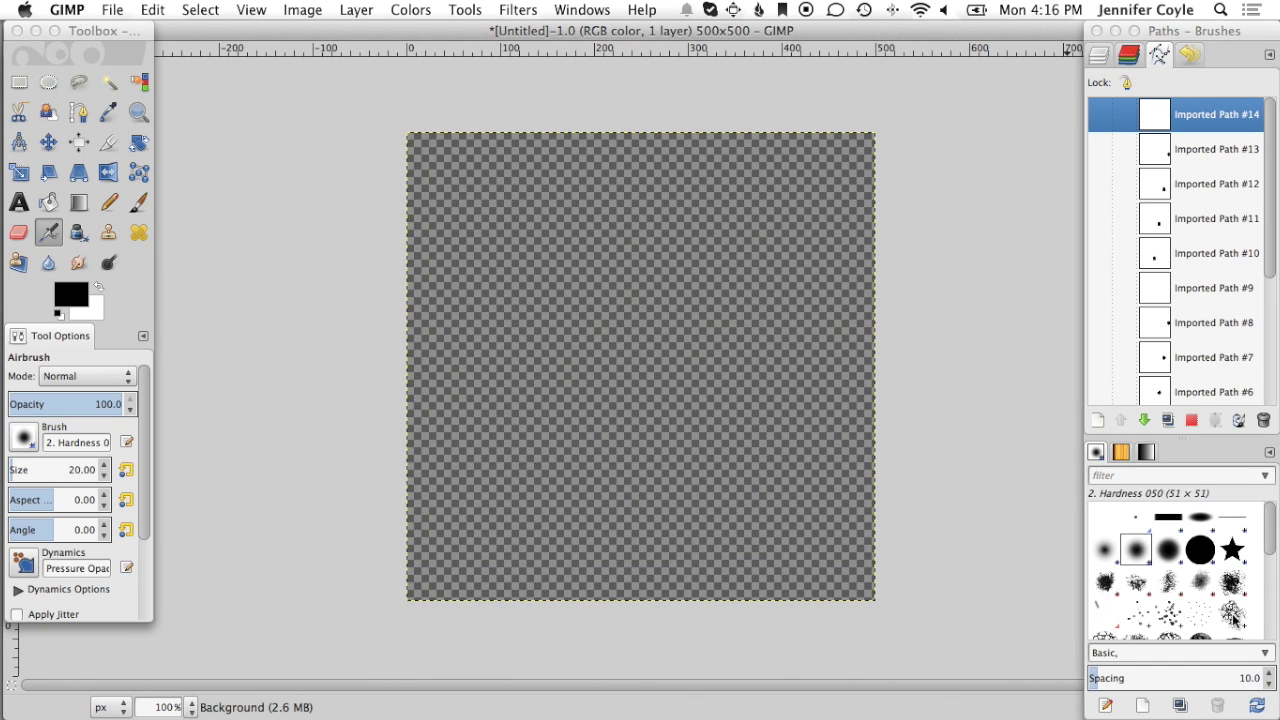
# Step: Make the imported paths visible, then hide all except the telescope, Imported Path #1
pyautogui.click(1102, 289)
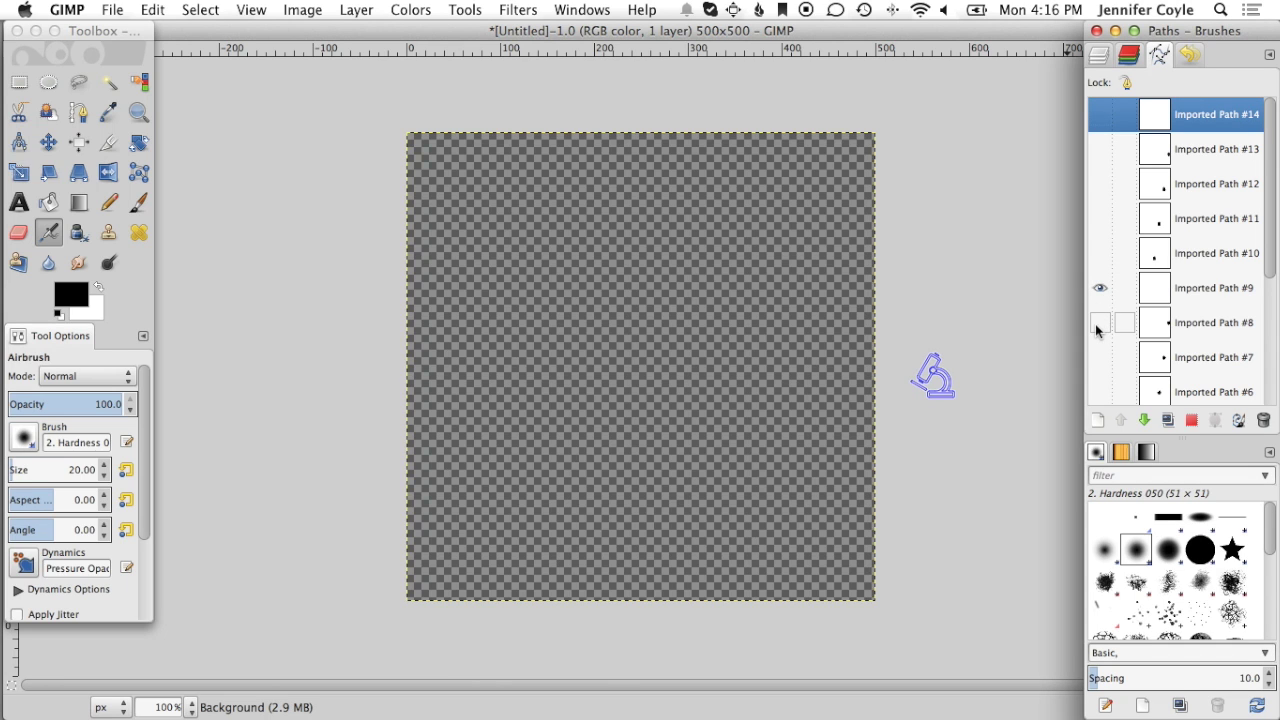
pyautogui.click(1101, 323)
pyautogui.click(1101, 358)
pyautogui.moveTo(1102, 359); pyautogui.dragTo(1095, 393)
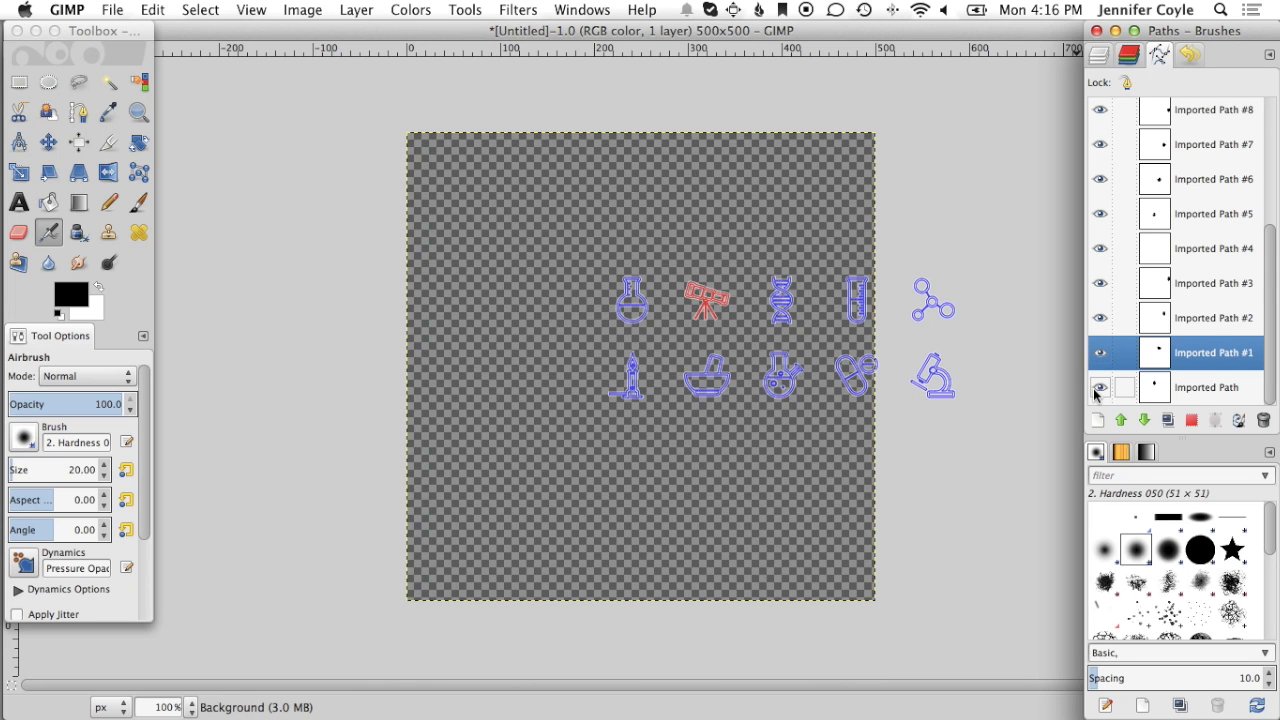
pyautogui.click(1100, 388)
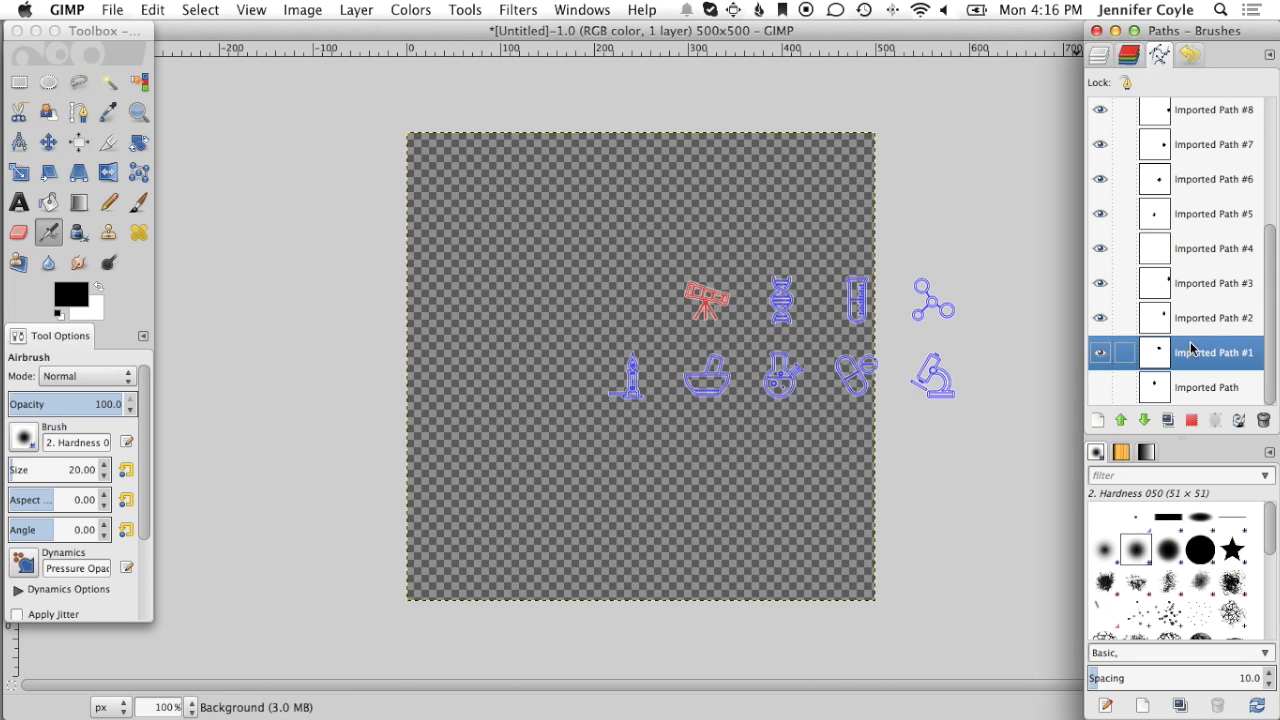
pyautogui.moveTo(1101, 322)
pyautogui.mouseDown()
pyautogui.moveTo(1097, 115)
pyautogui.moveTo(1094, 220)
pyautogui.mouseUp()
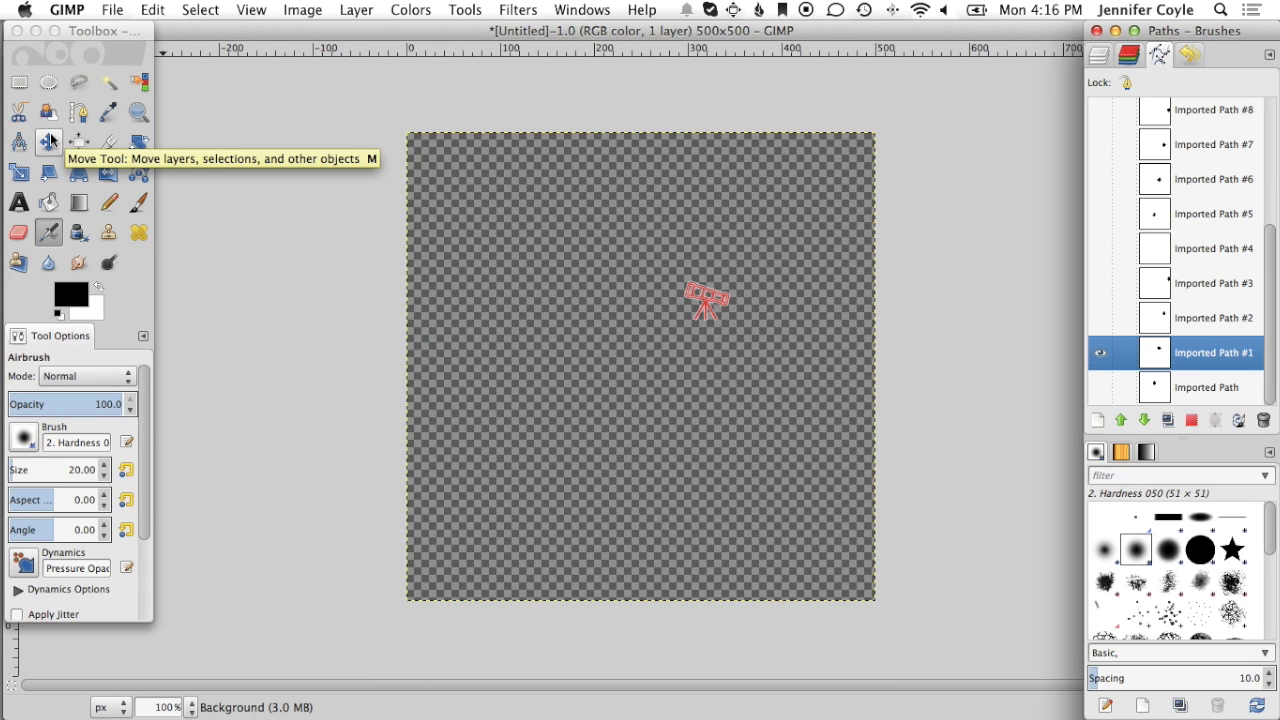
# Step: Drag the telescope to the canvas centre using the Move tool in Path mode, moving the active path
pyautogui.click(50, 141)
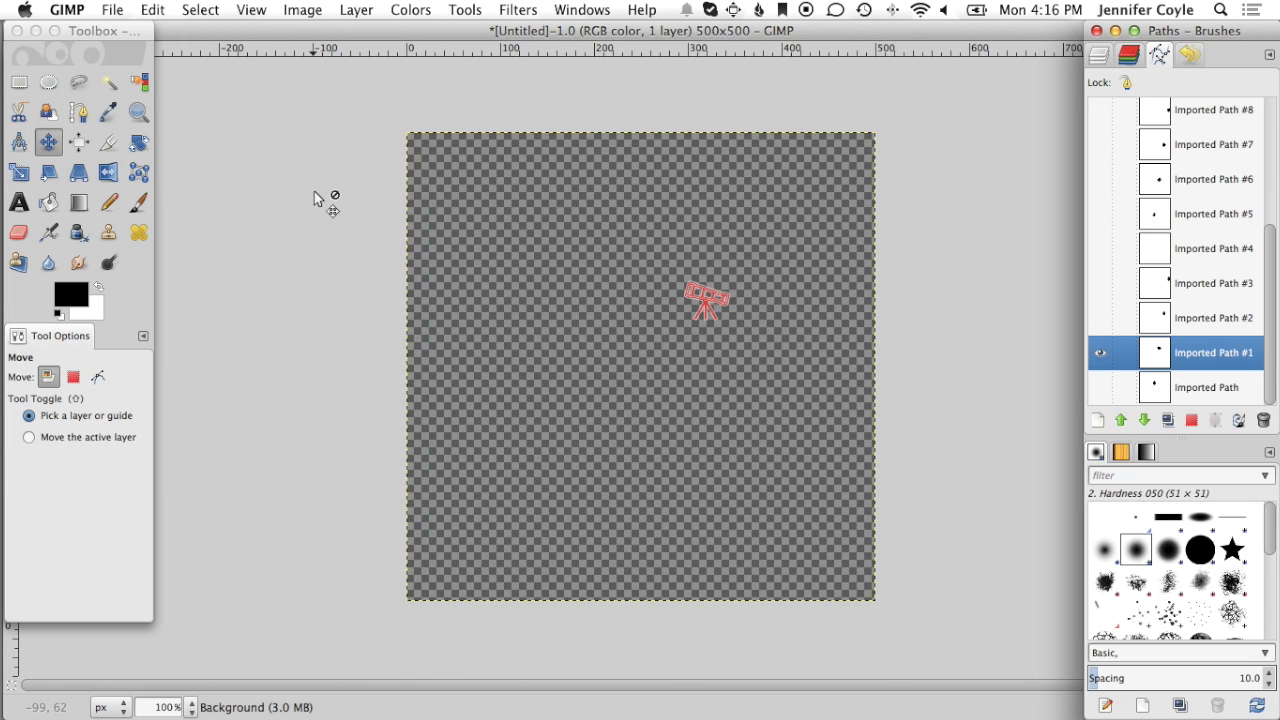
pyautogui.click(95, 391)
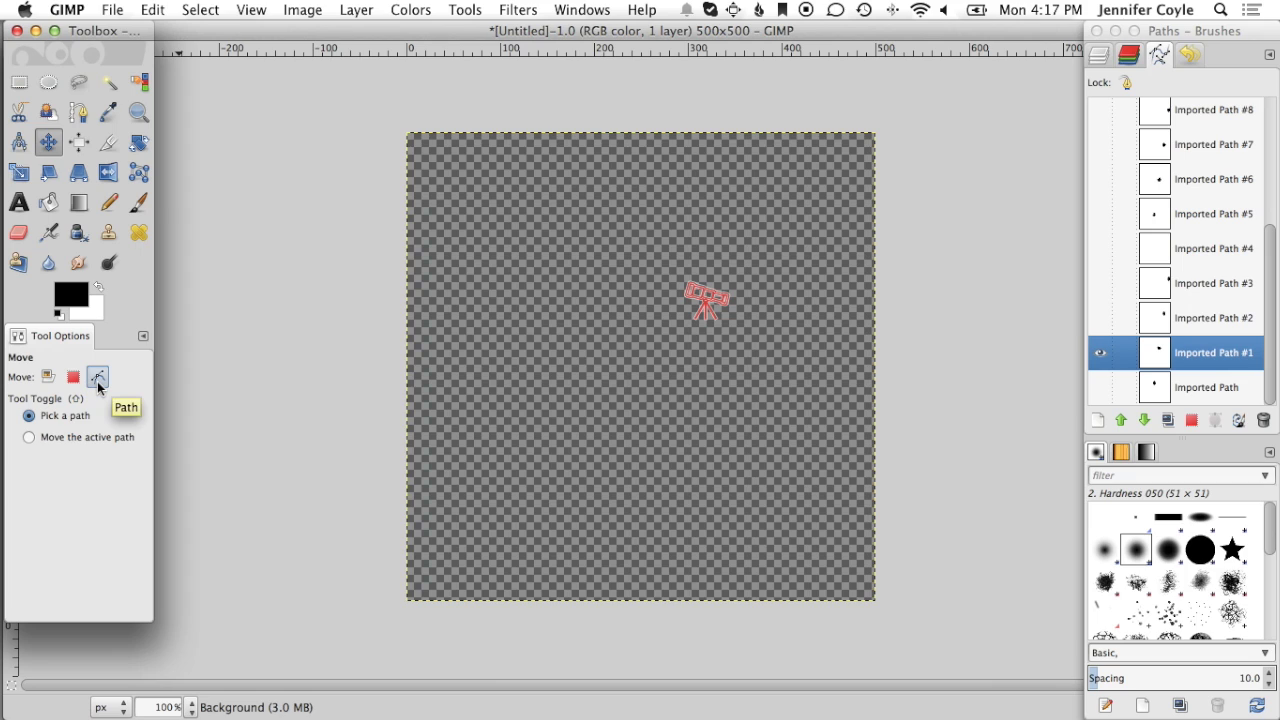
pyautogui.click(88, 437)
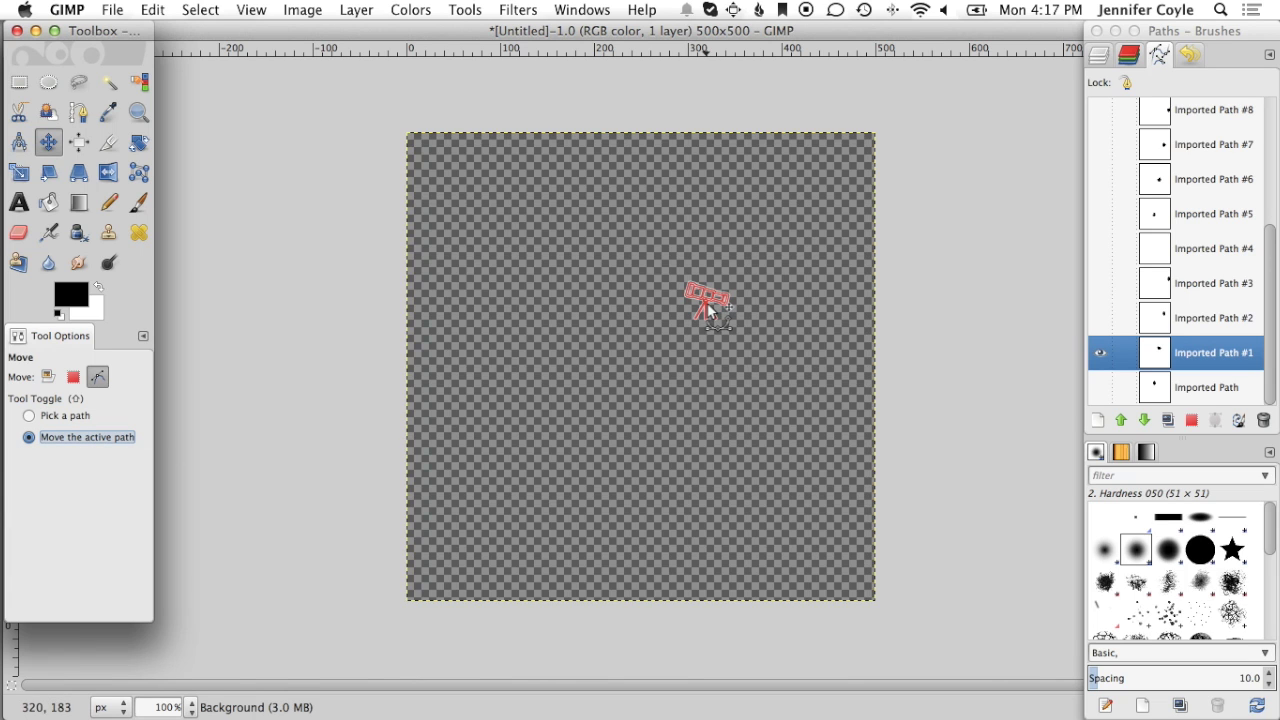
pyautogui.moveTo(716, 307); pyautogui.dragTo(652, 365)
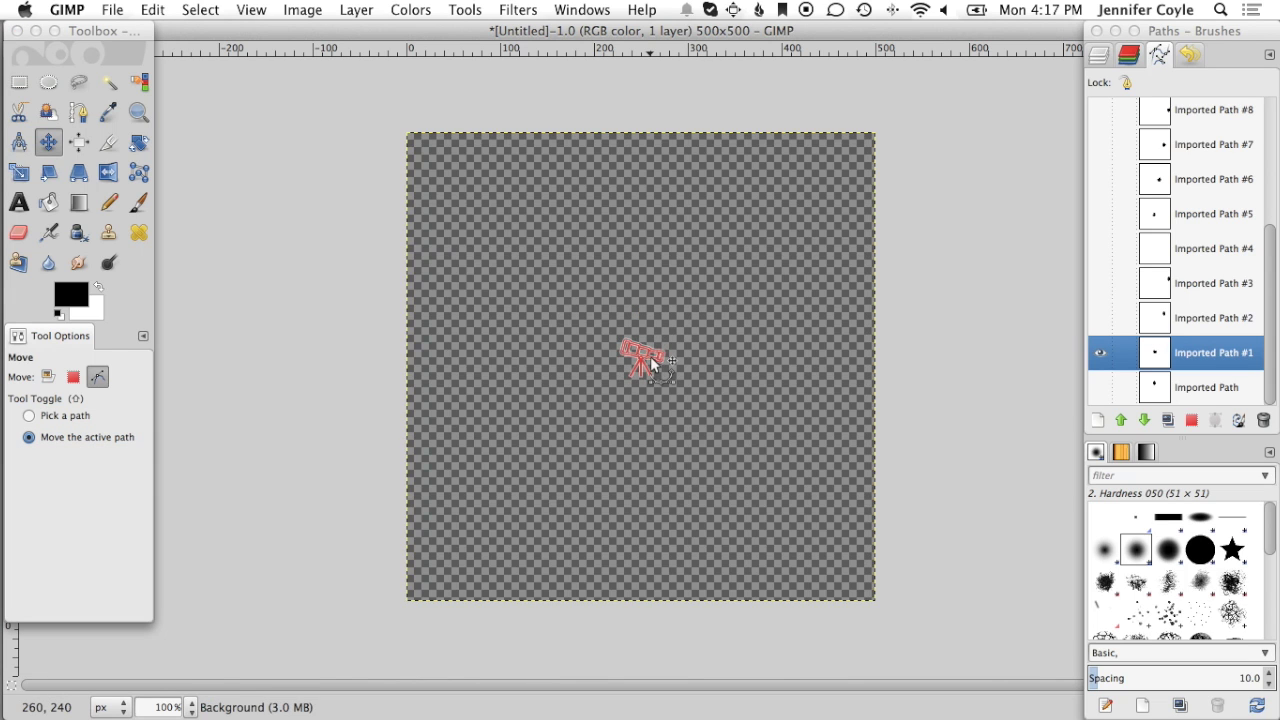
# Step: Scale the telescope path proportionally to 4955×4955 with the Scale tool in Path mode
pyautogui.click(24, 173)
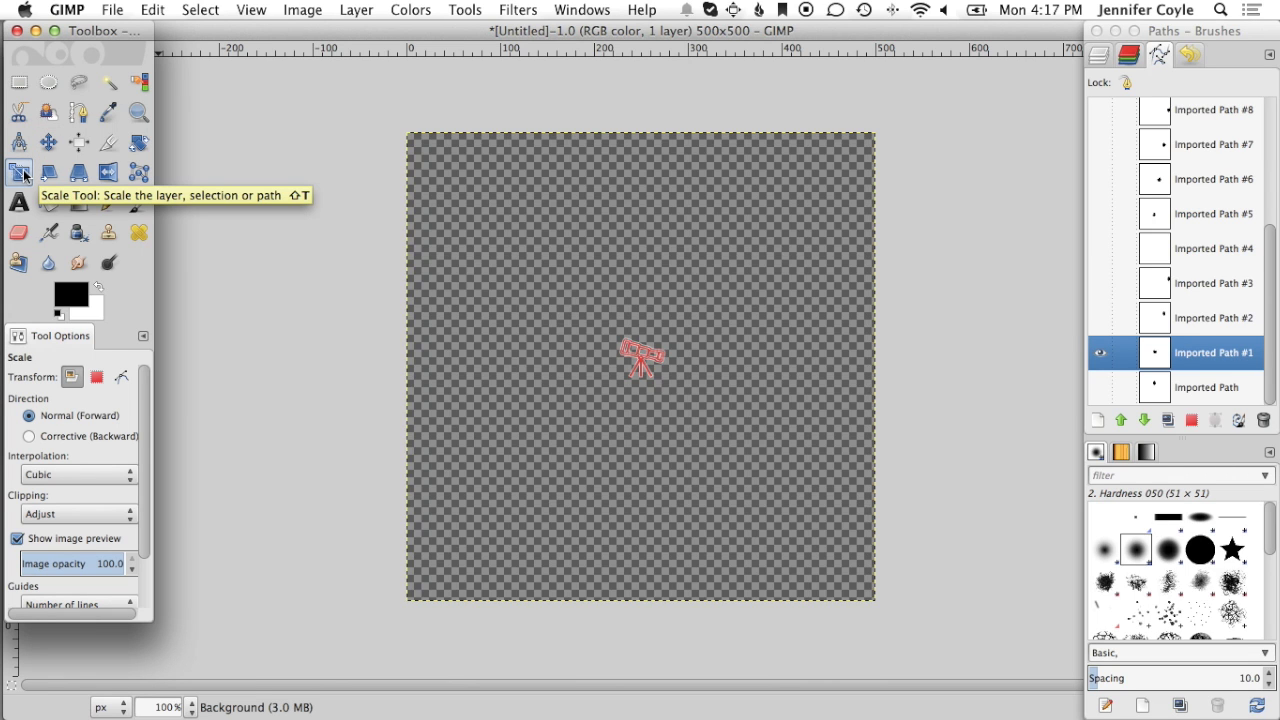
pyautogui.click(314, 200)
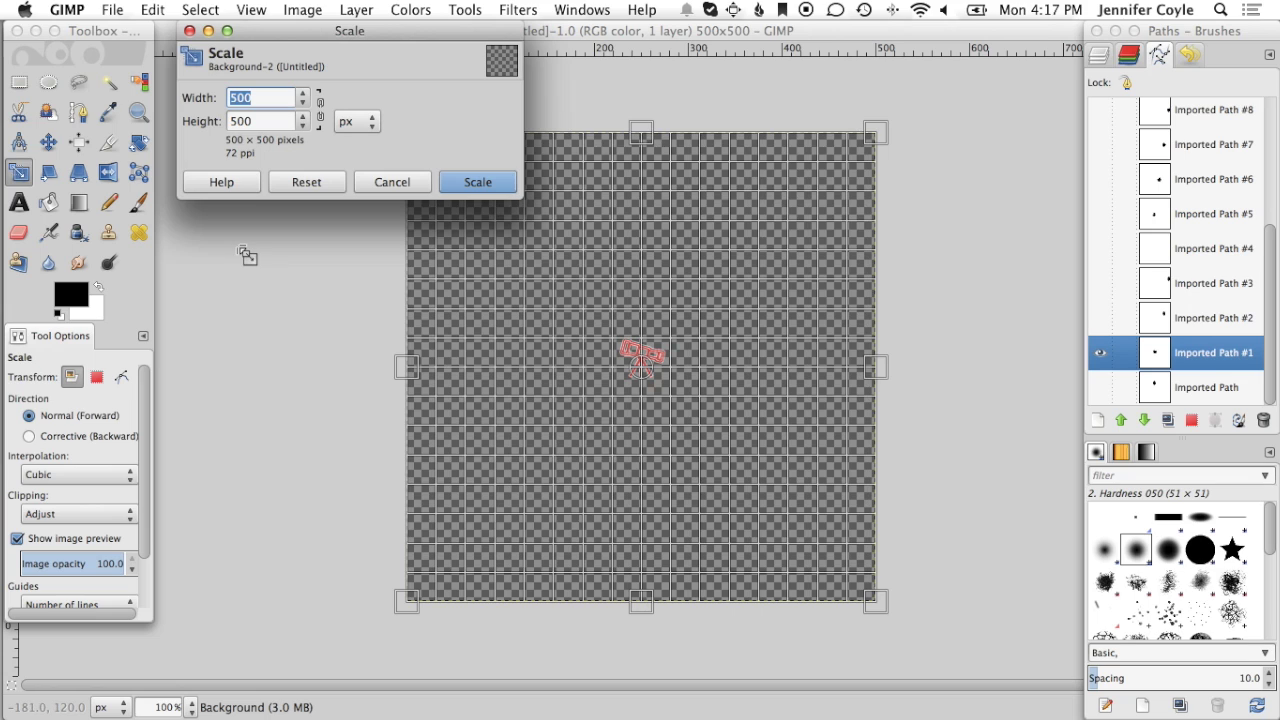
pyautogui.click(123, 377)
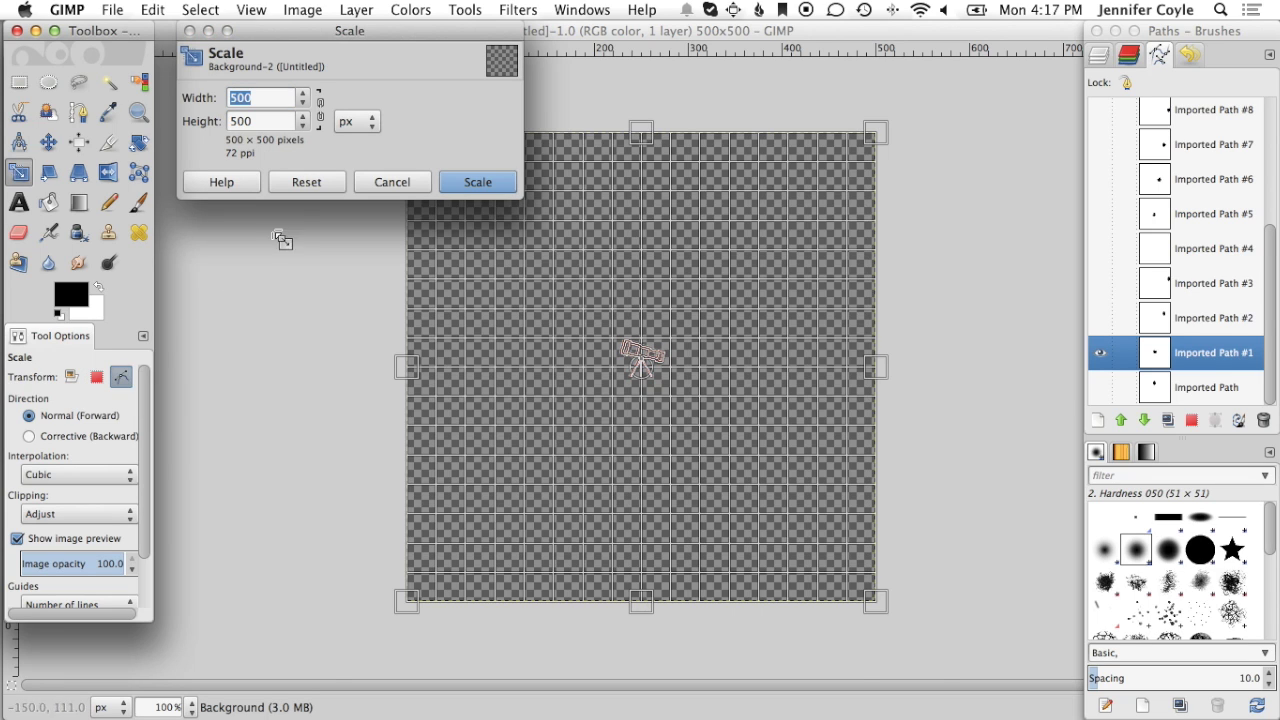
pyautogui.click(323, 110)
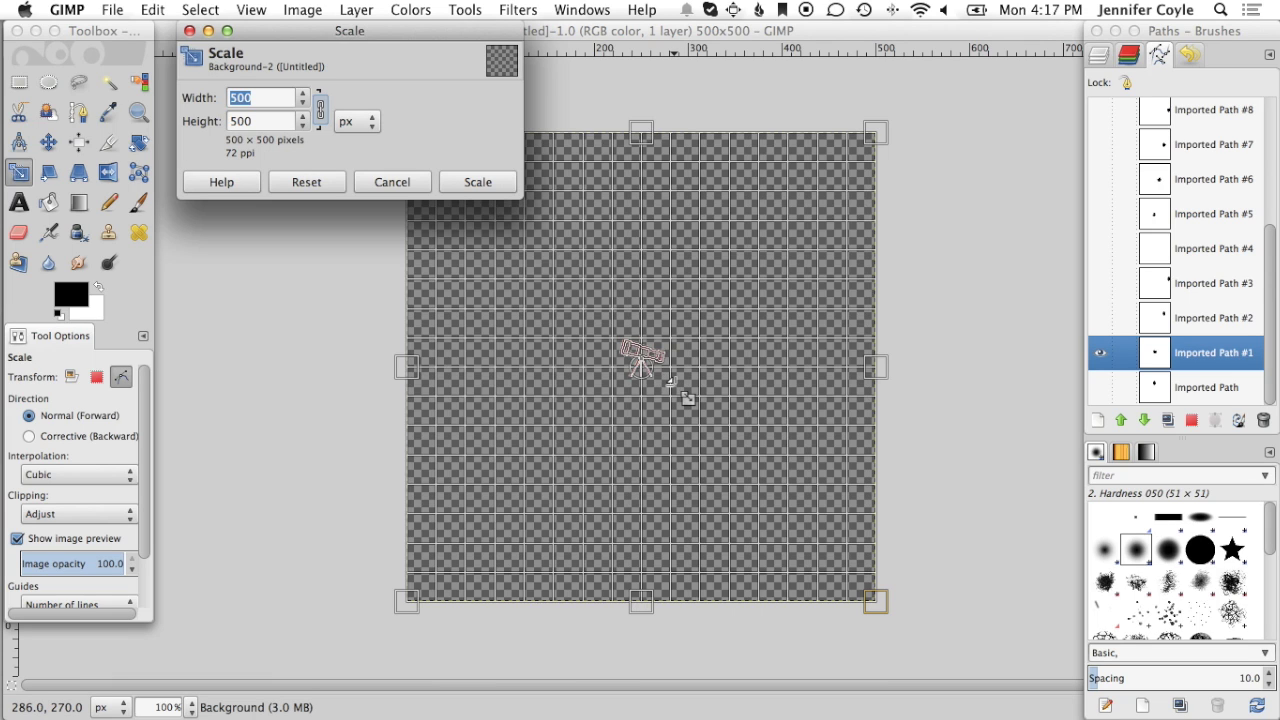
pyautogui.moveTo(670, 380); pyautogui.dragTo(1013, 643)
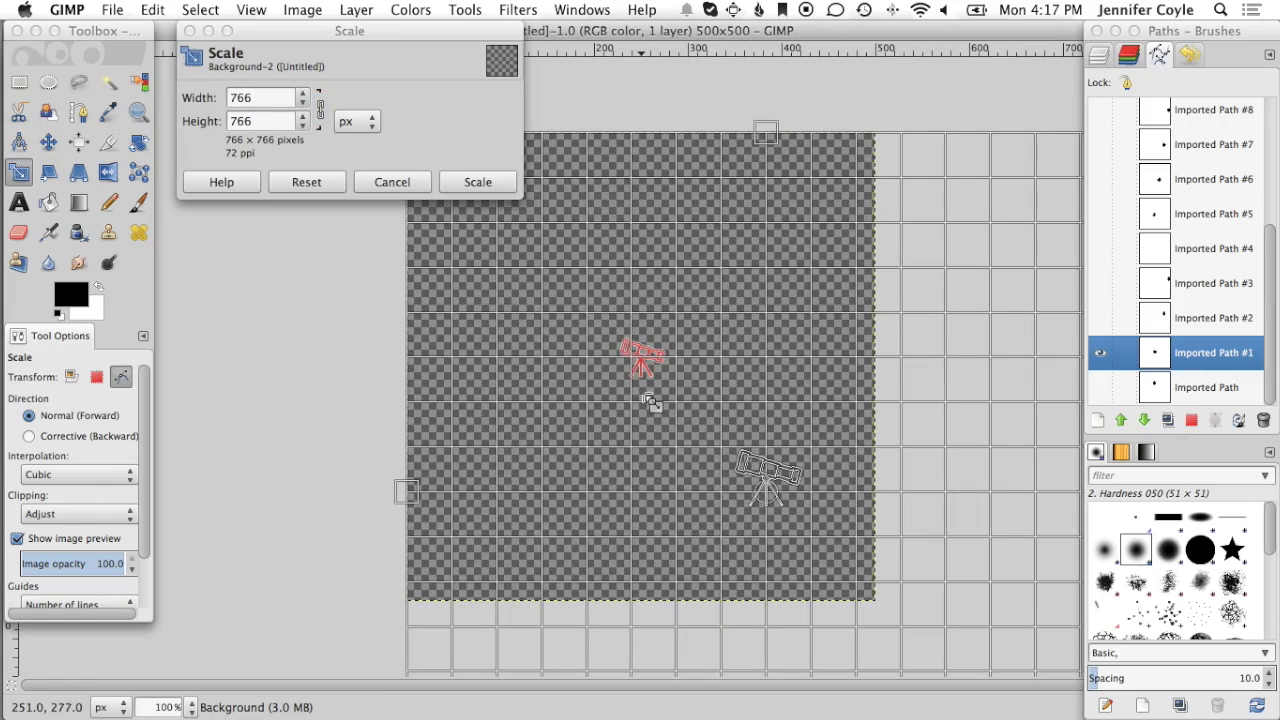
pyautogui.moveTo(634, 390); pyautogui.dragTo(215, 6)
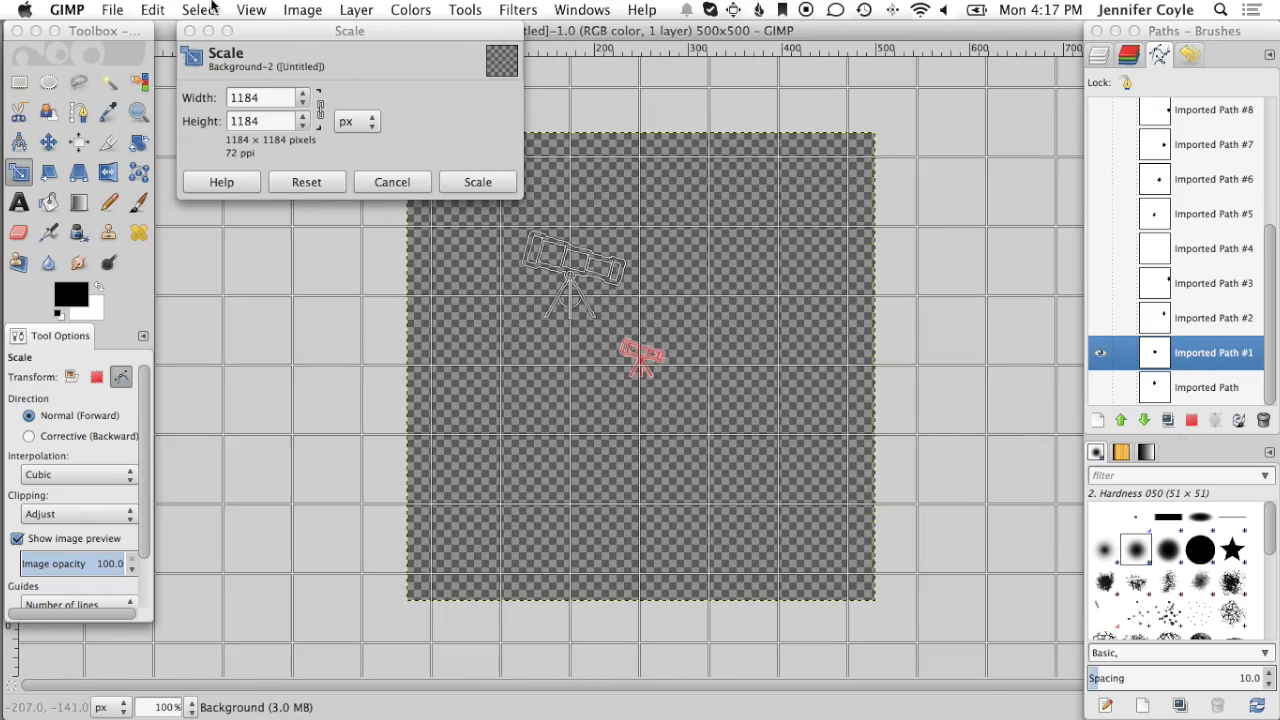
pyautogui.moveTo(569, 379); pyautogui.dragTo(280, 166)
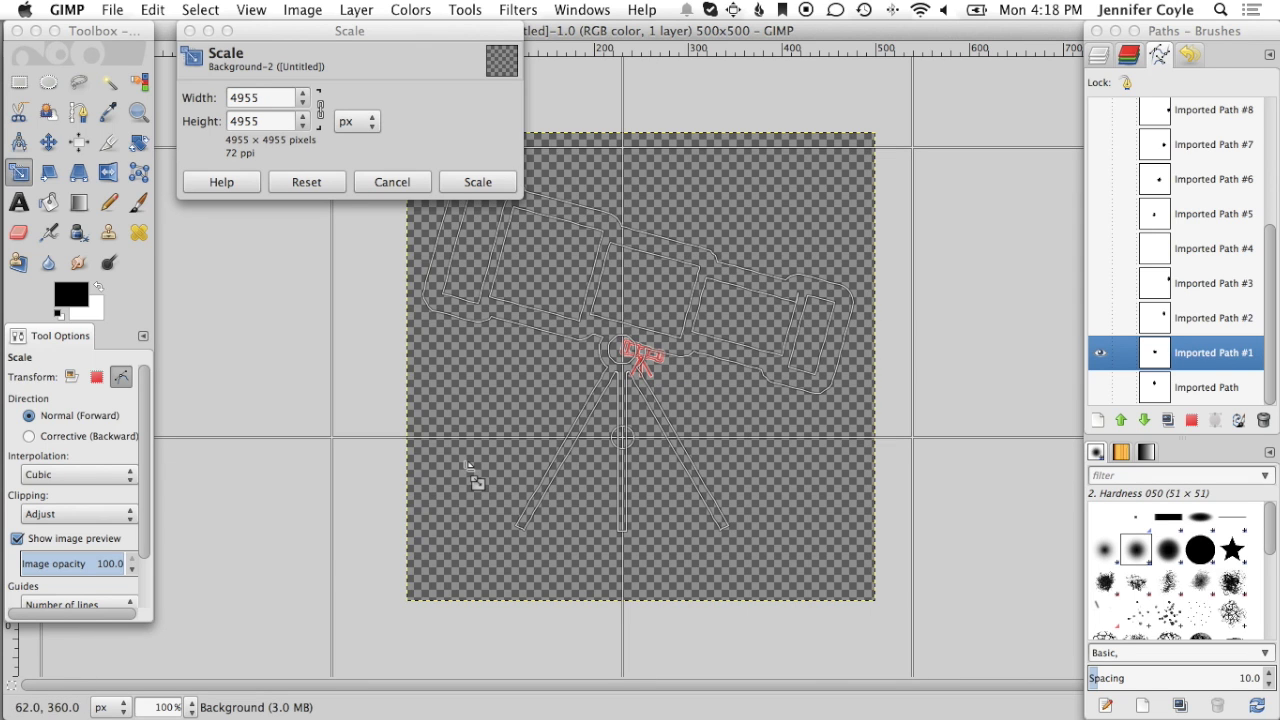
pyautogui.click(478, 182)
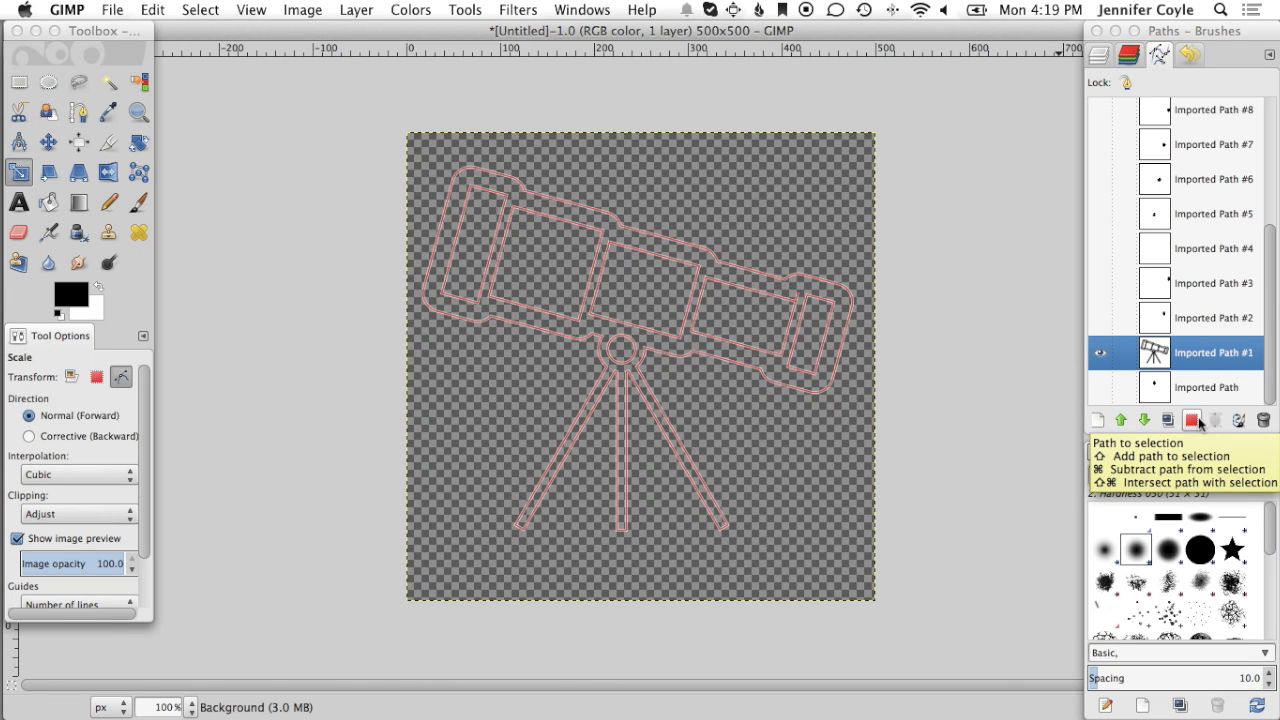
# Step: Convert Imported Path #1 into a selection with Select > From Path
pyautogui.click(1199, 422)
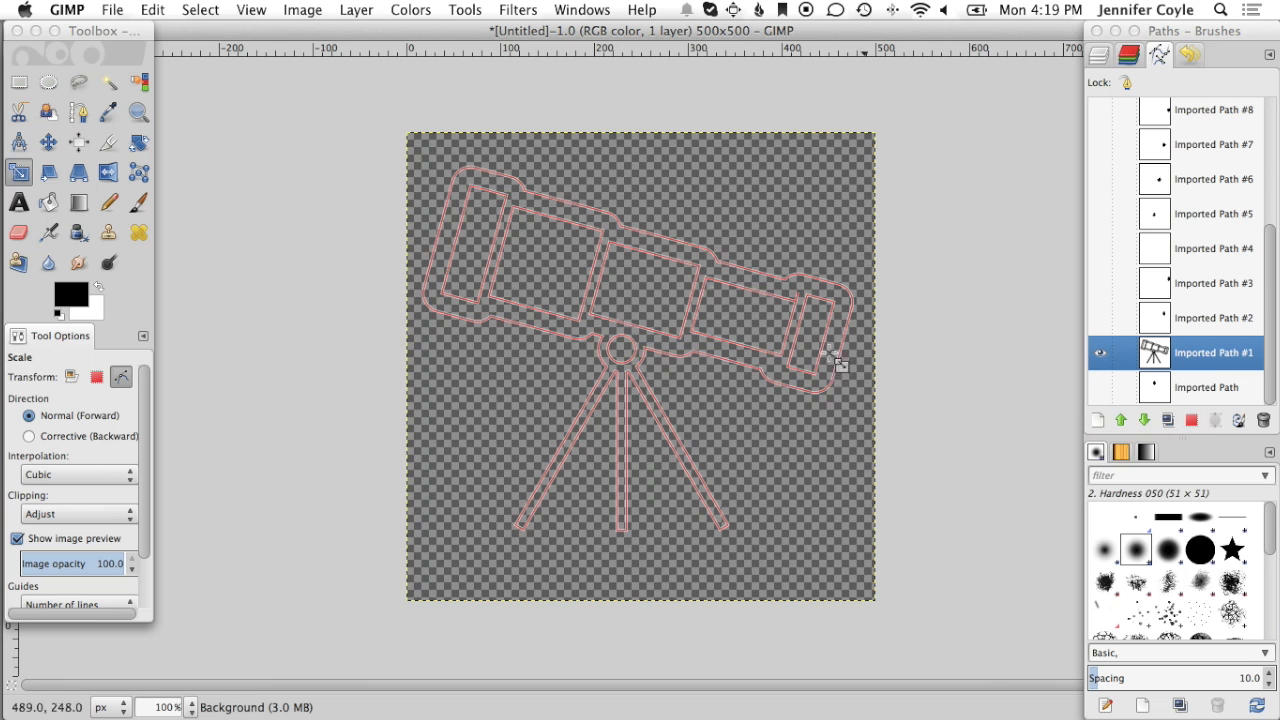
pyautogui.click(200, 9)
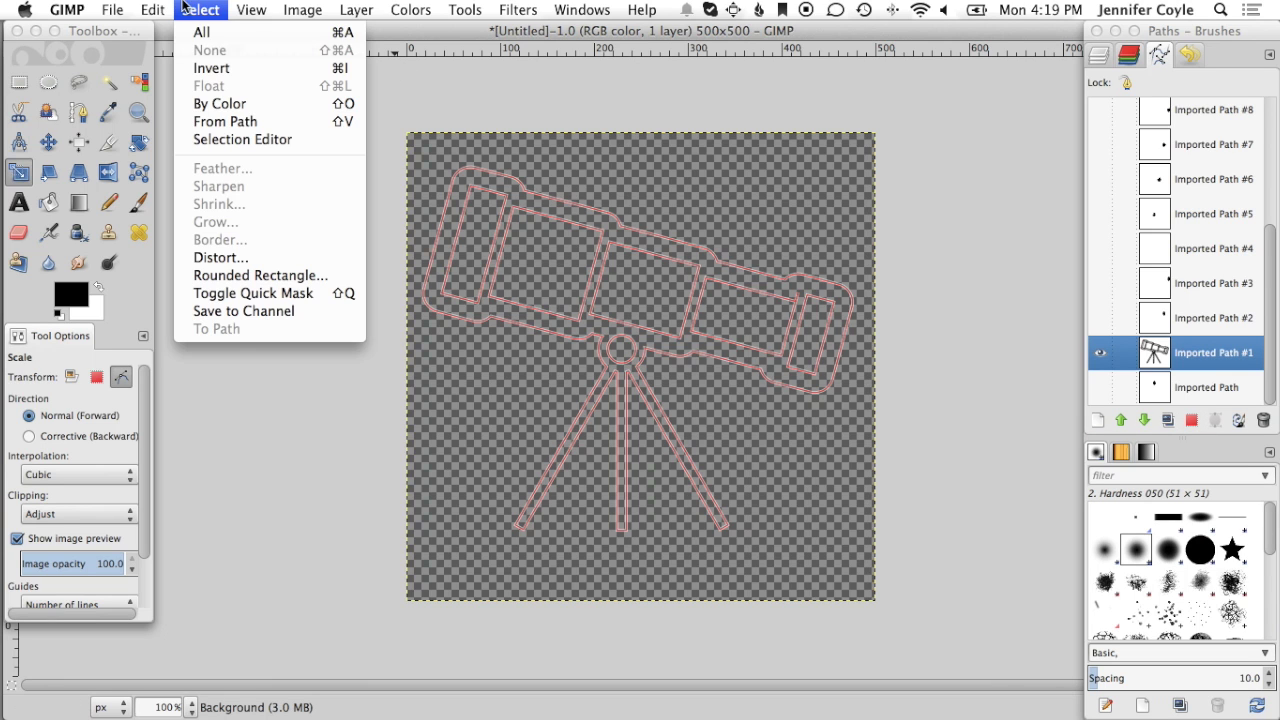
pyautogui.click(243, 122)
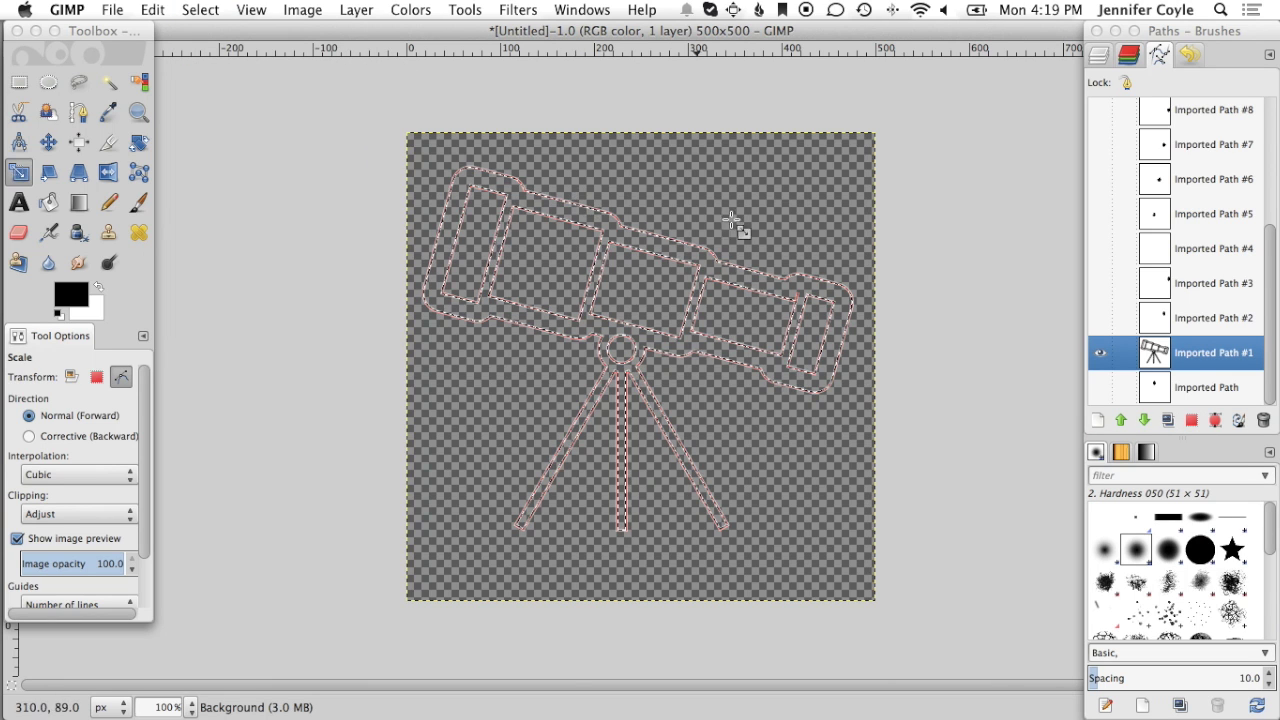
pyautogui.click(61, 300)
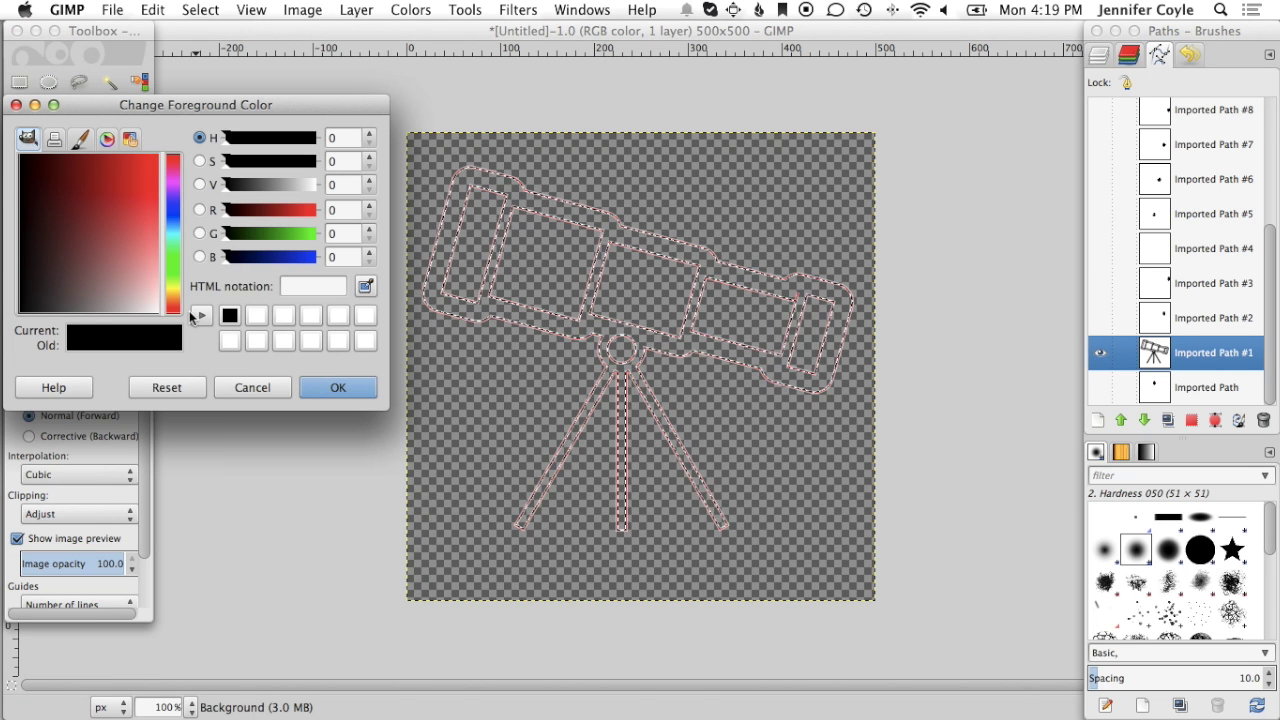
# Step: Keep black as the foreground colour, fill the telescope selection with it, and select none
pyautogui.click(334, 389)
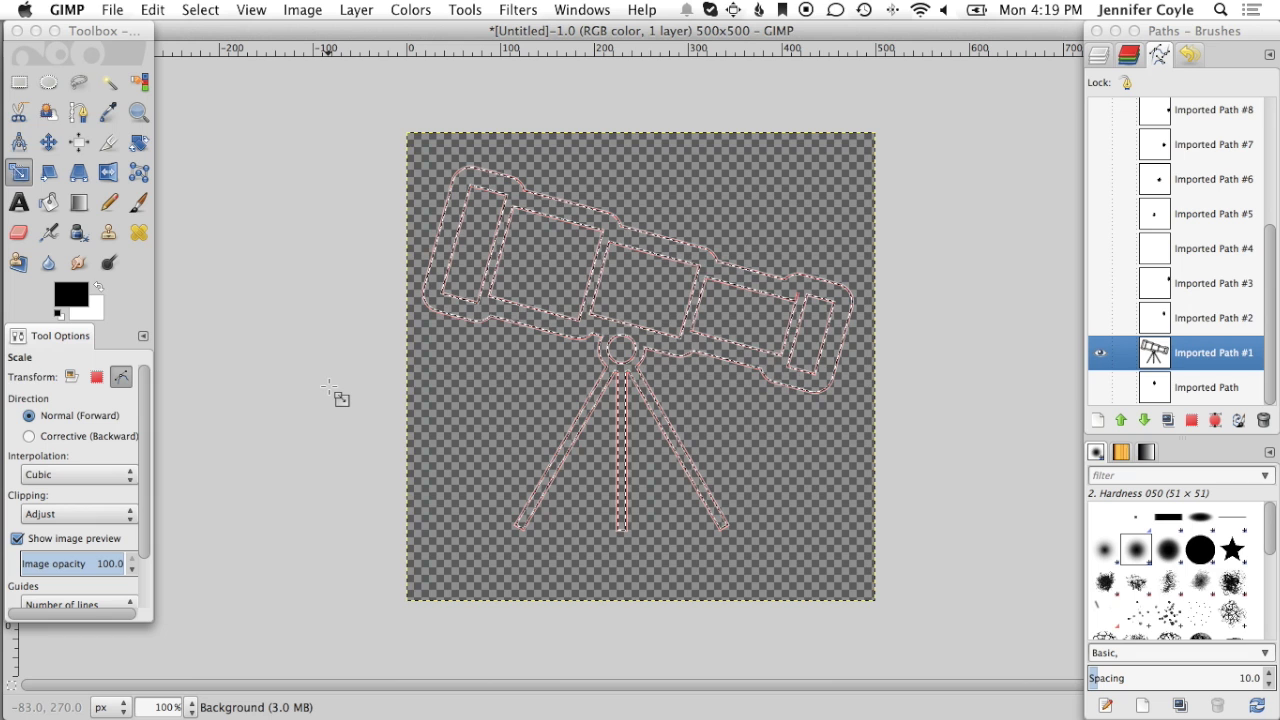
pyautogui.hotkey('shift', 'v')
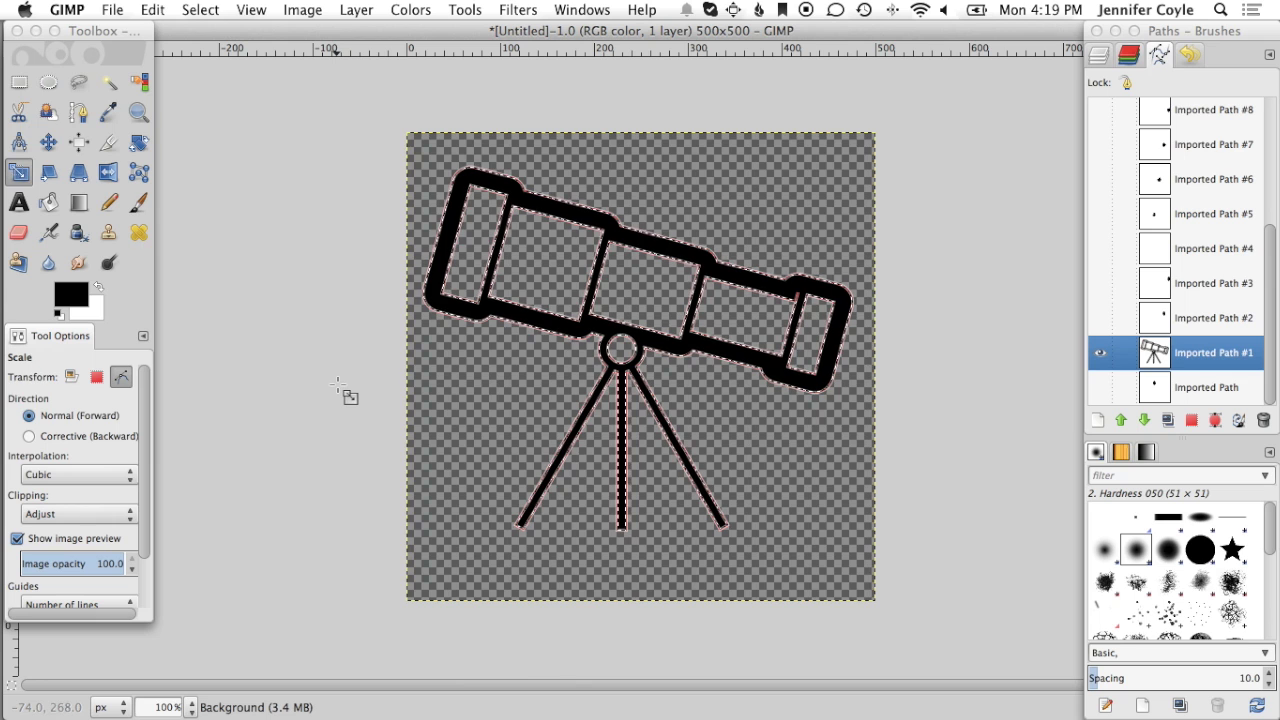
pyautogui.hotkey('ctrl', 'shift', 'a')
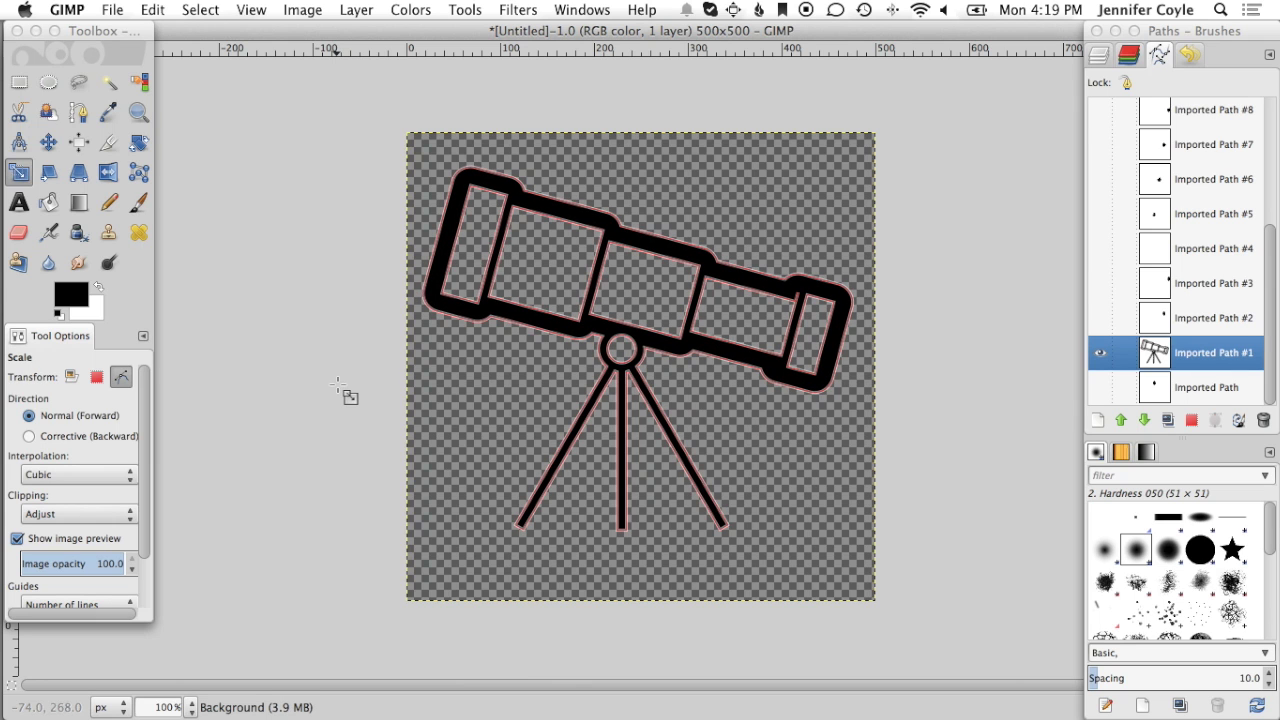
pyautogui.click(198, 10)
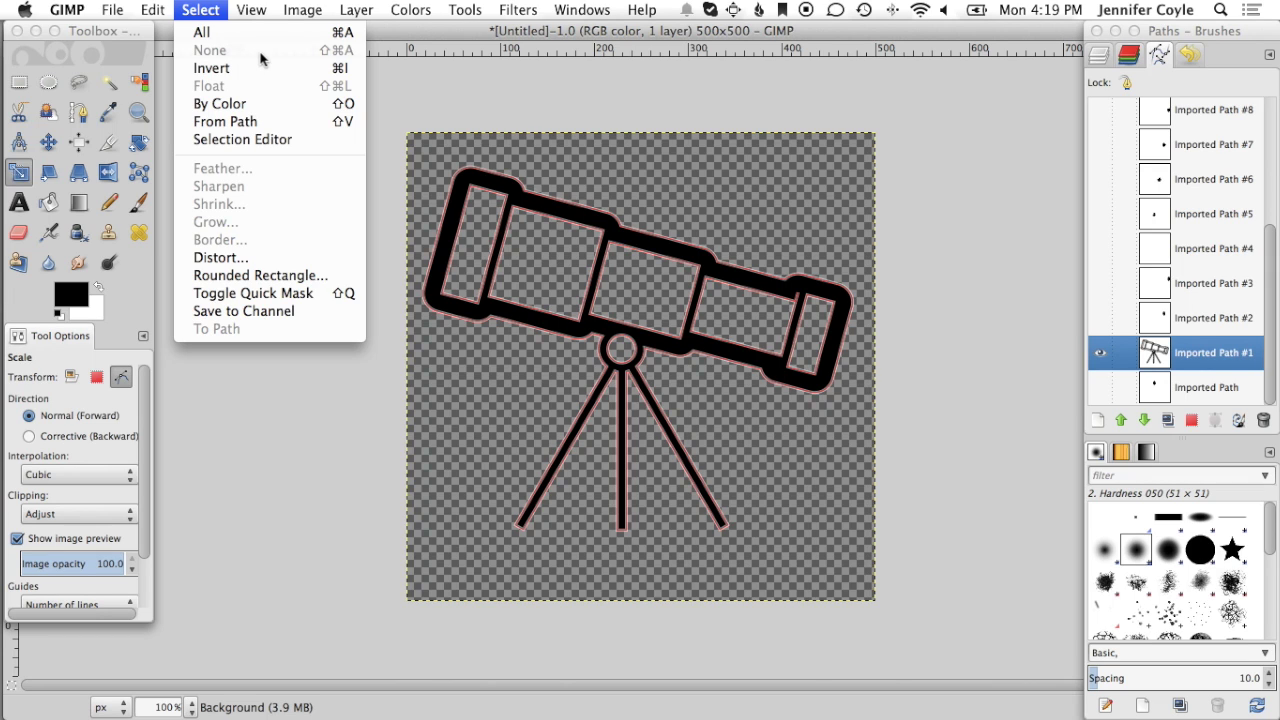
pyautogui.click(207, 12)
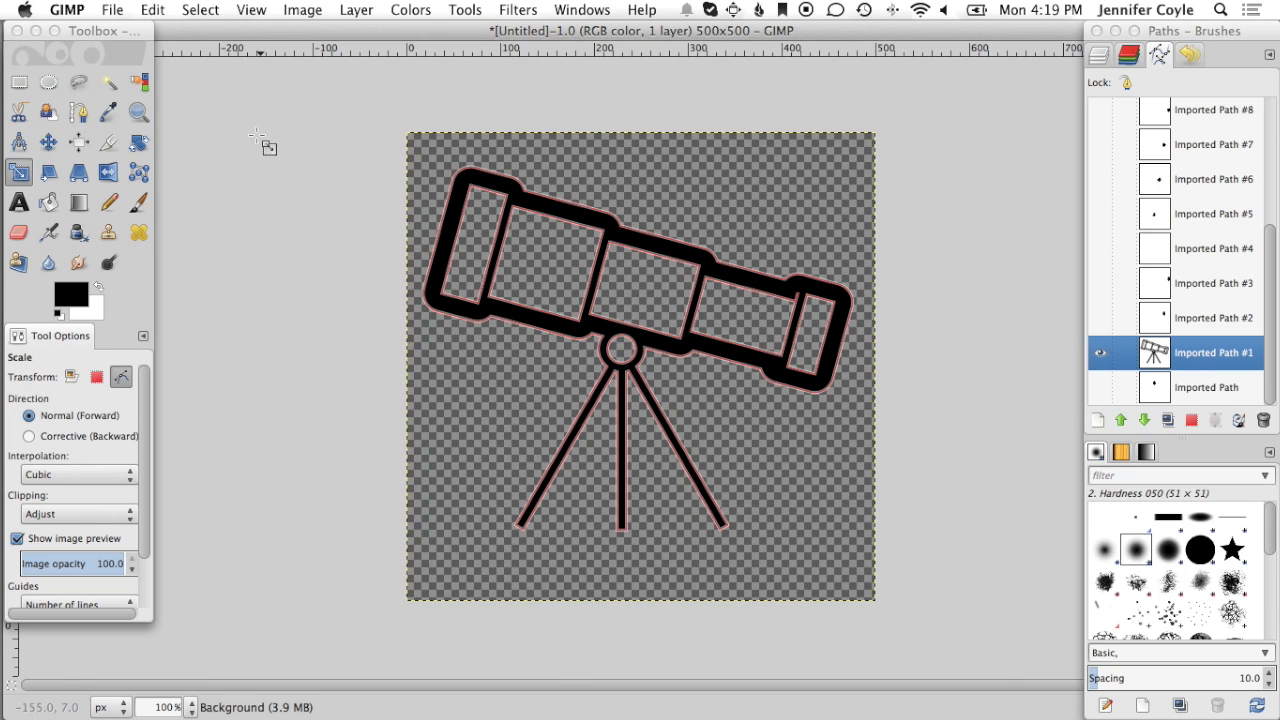
# Step: Export the image to Documents as telescope.png with the PNG image file type and default PNG settings
pyautogui.click(113, 11)
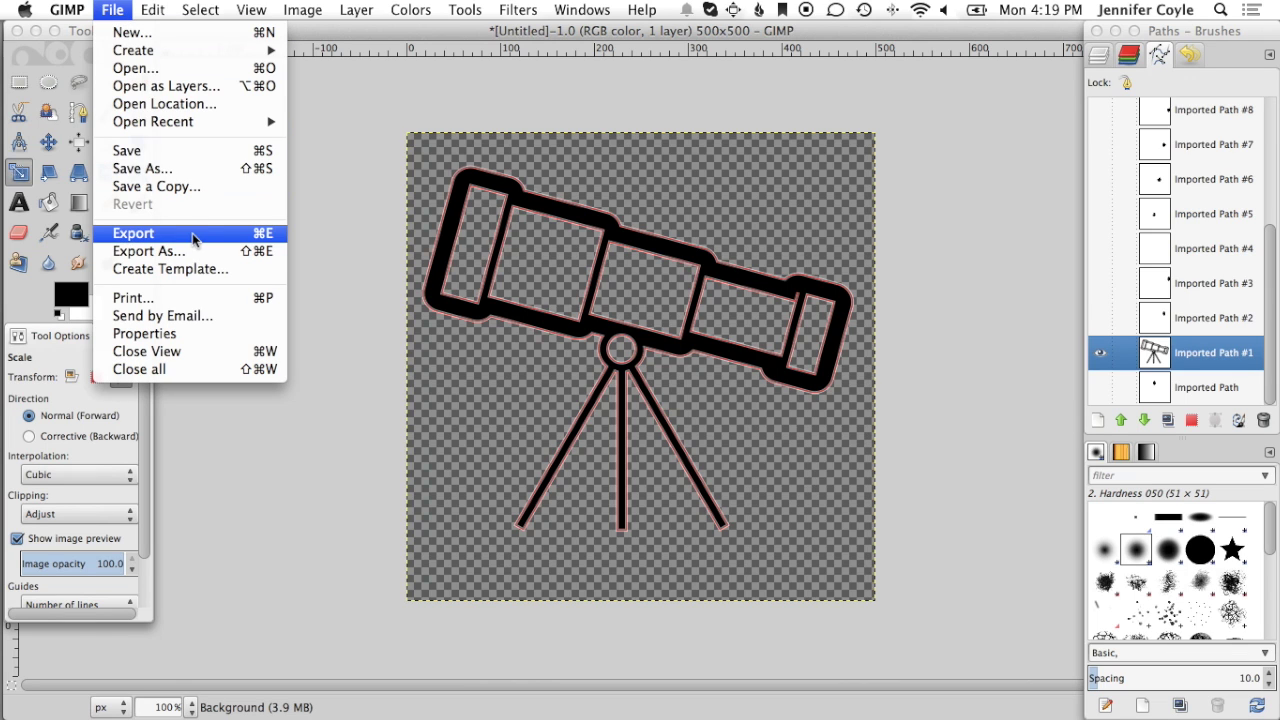
pyautogui.click(331, 235)
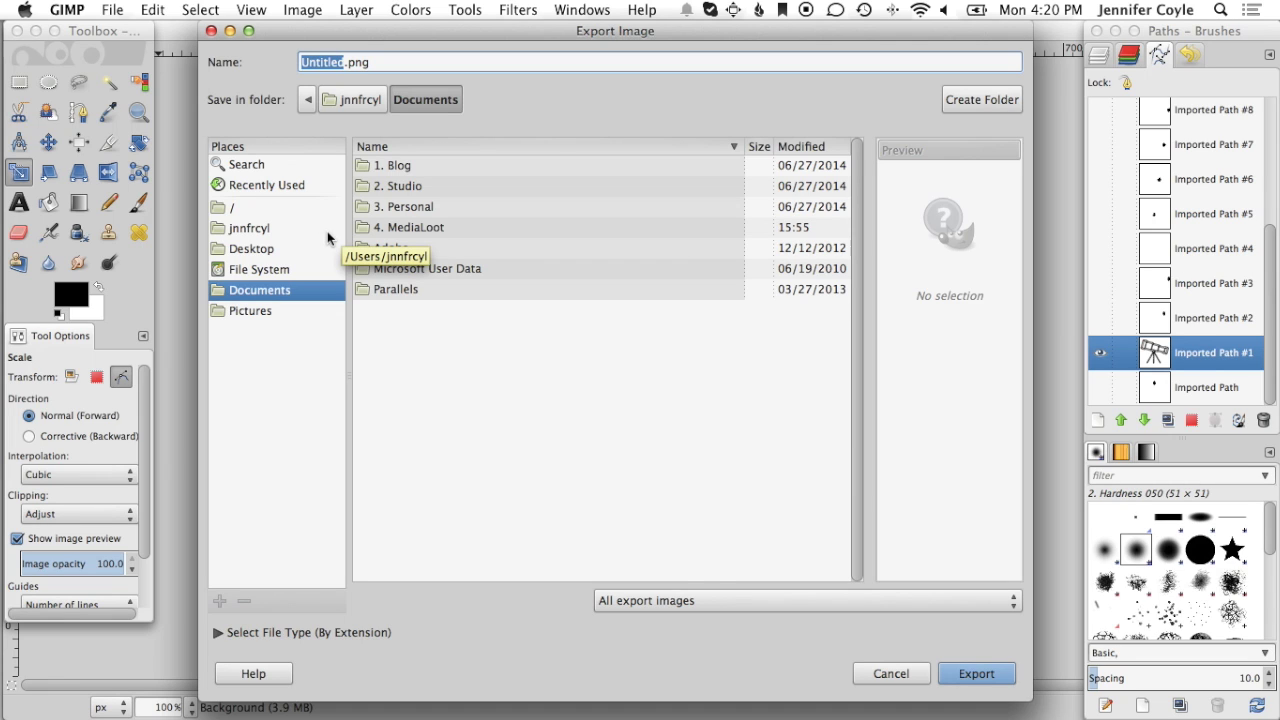
pyautogui.write('telescope')
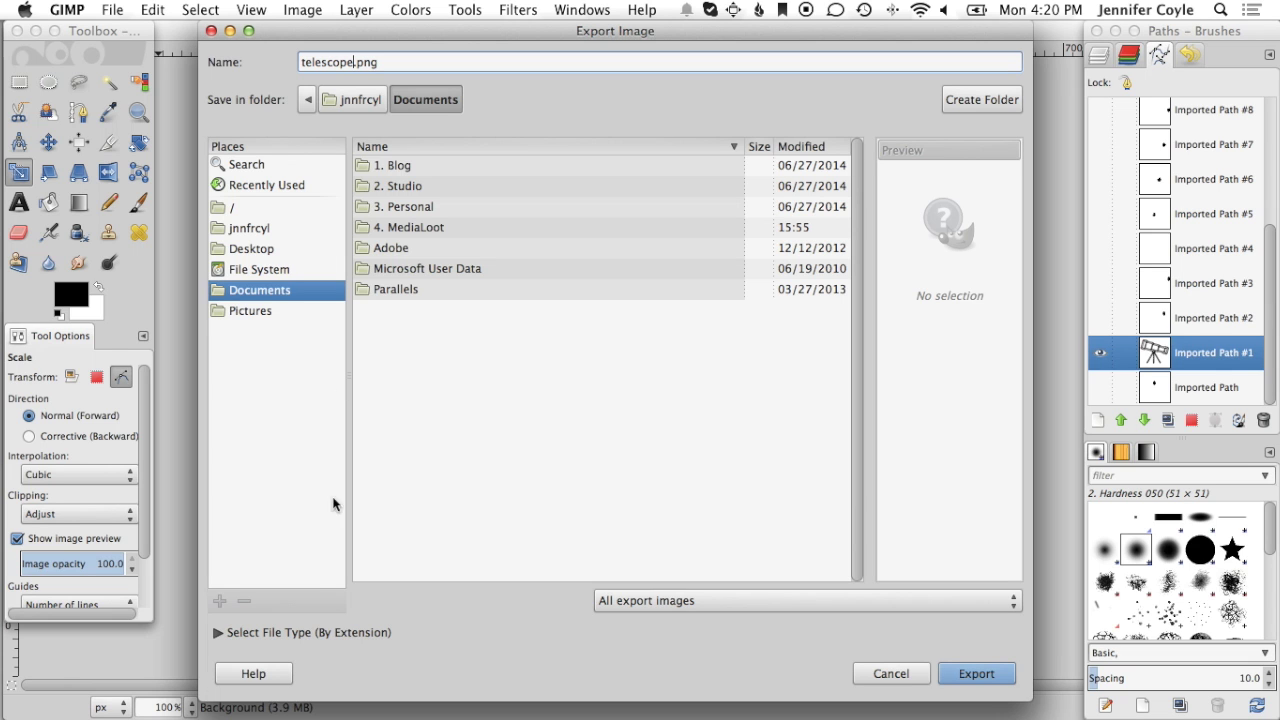
pyautogui.click(327, 631)
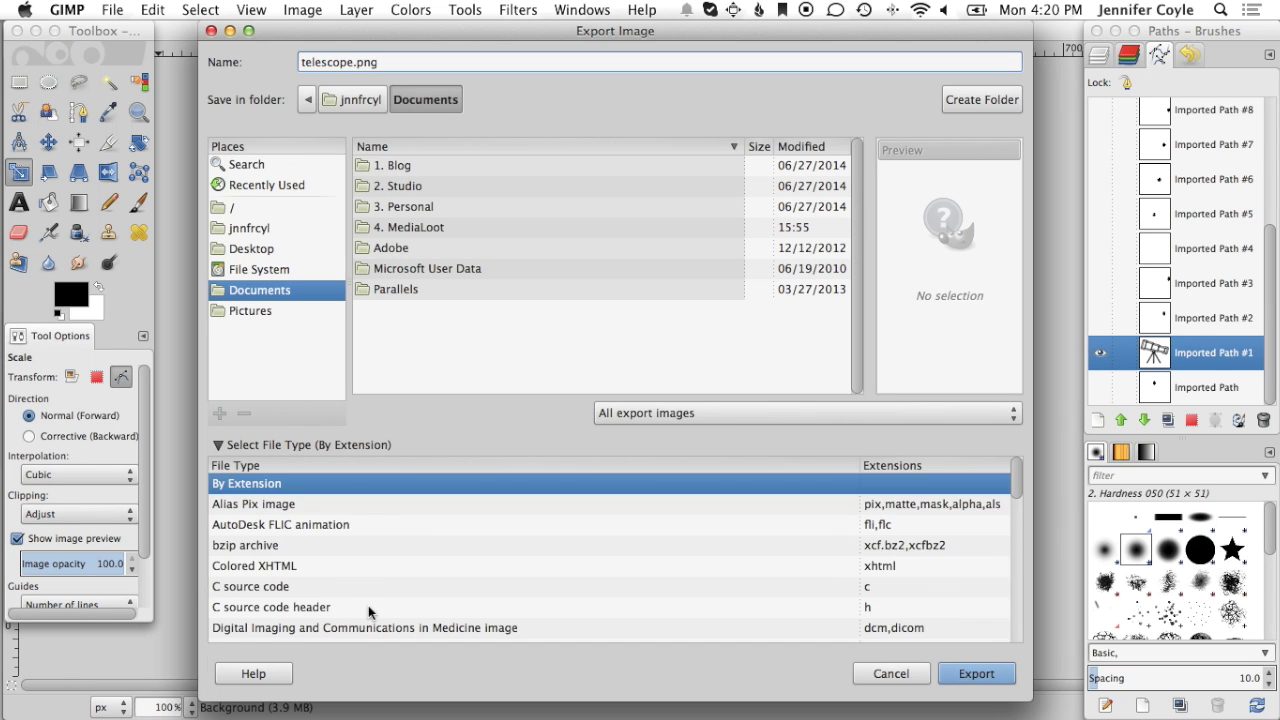
pyautogui.scroll(-10, 368, 605)
pyautogui.scroll(3, 368, 605)
pyautogui.scroll(3, 368, 605)
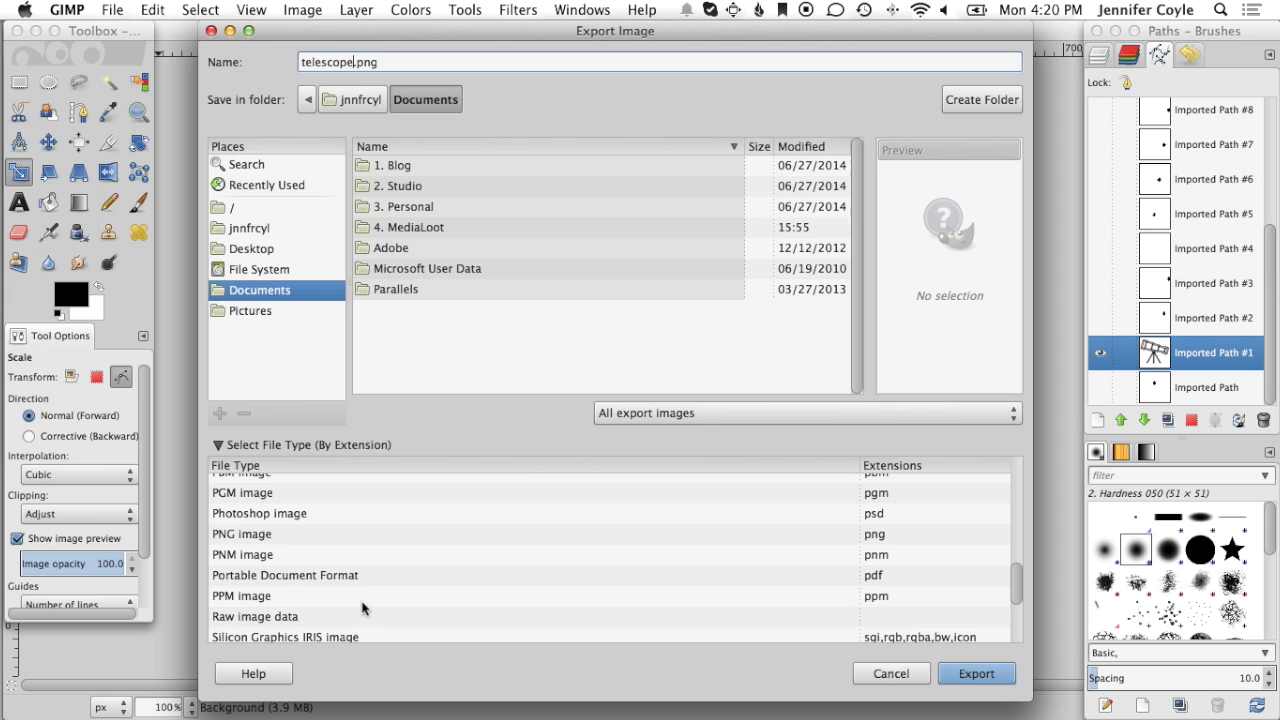
pyautogui.click(272, 534)
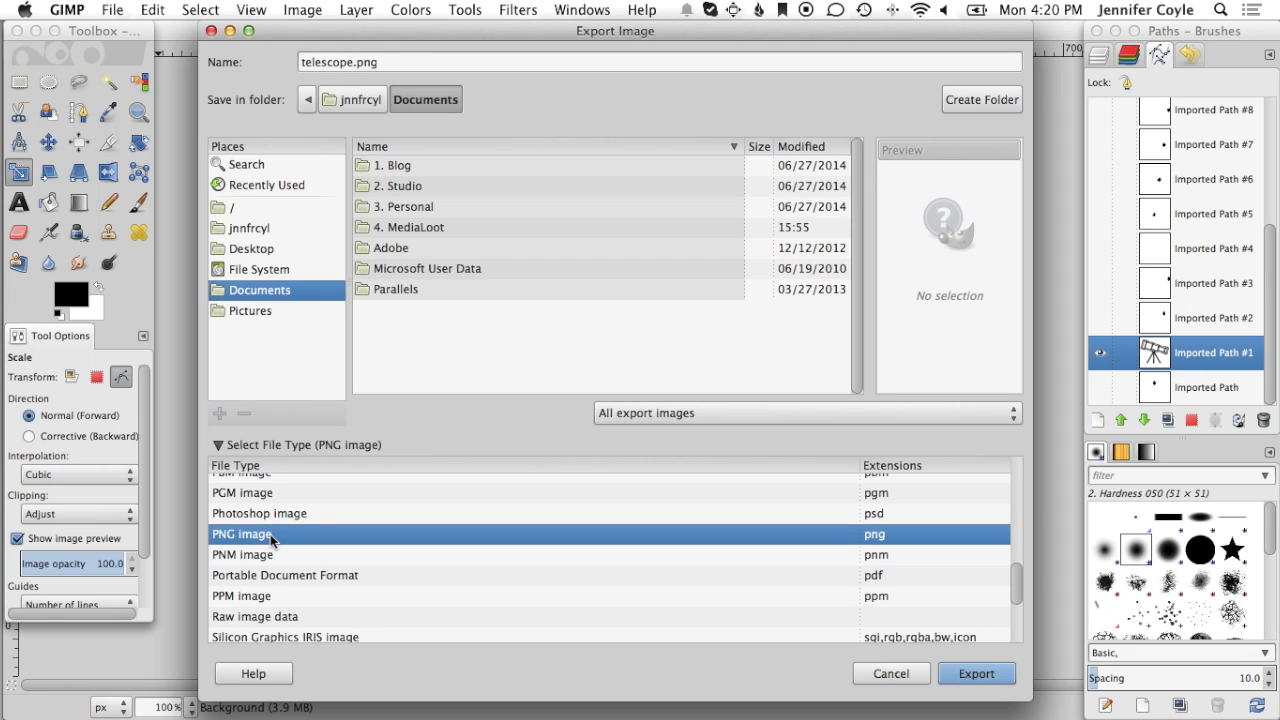
pyautogui.click(984, 675)
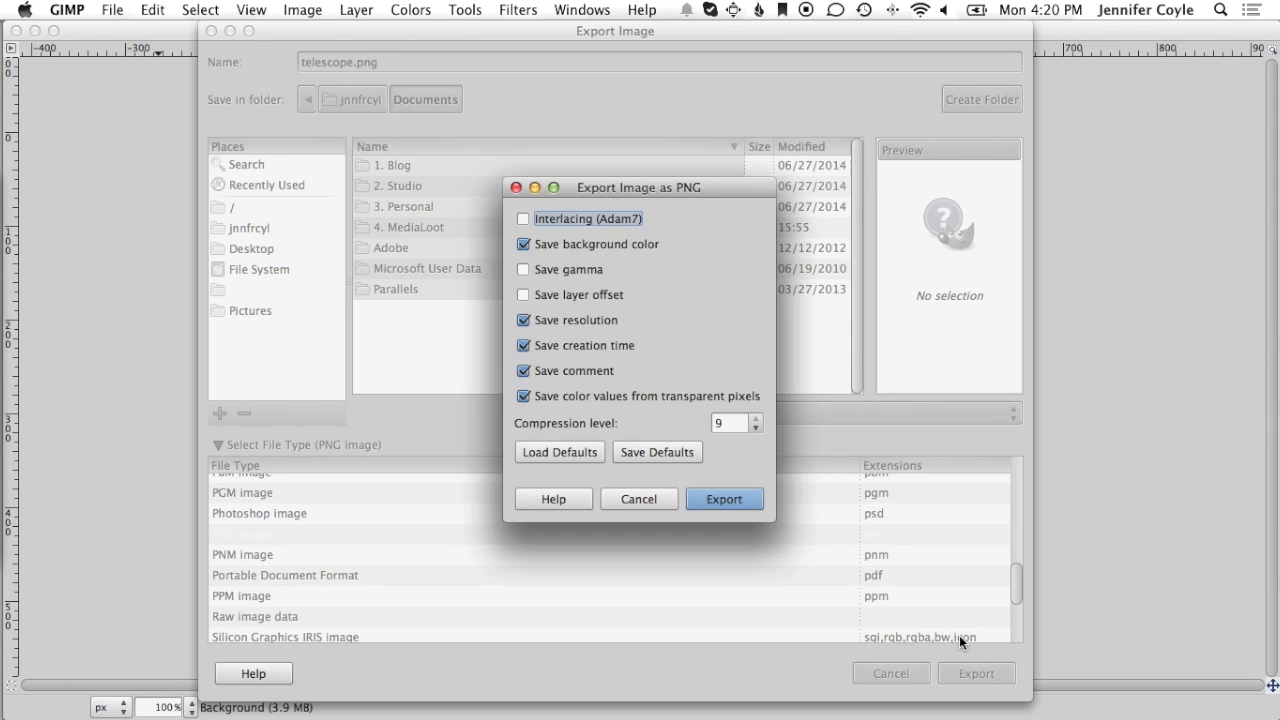
pyautogui.click(746, 504)
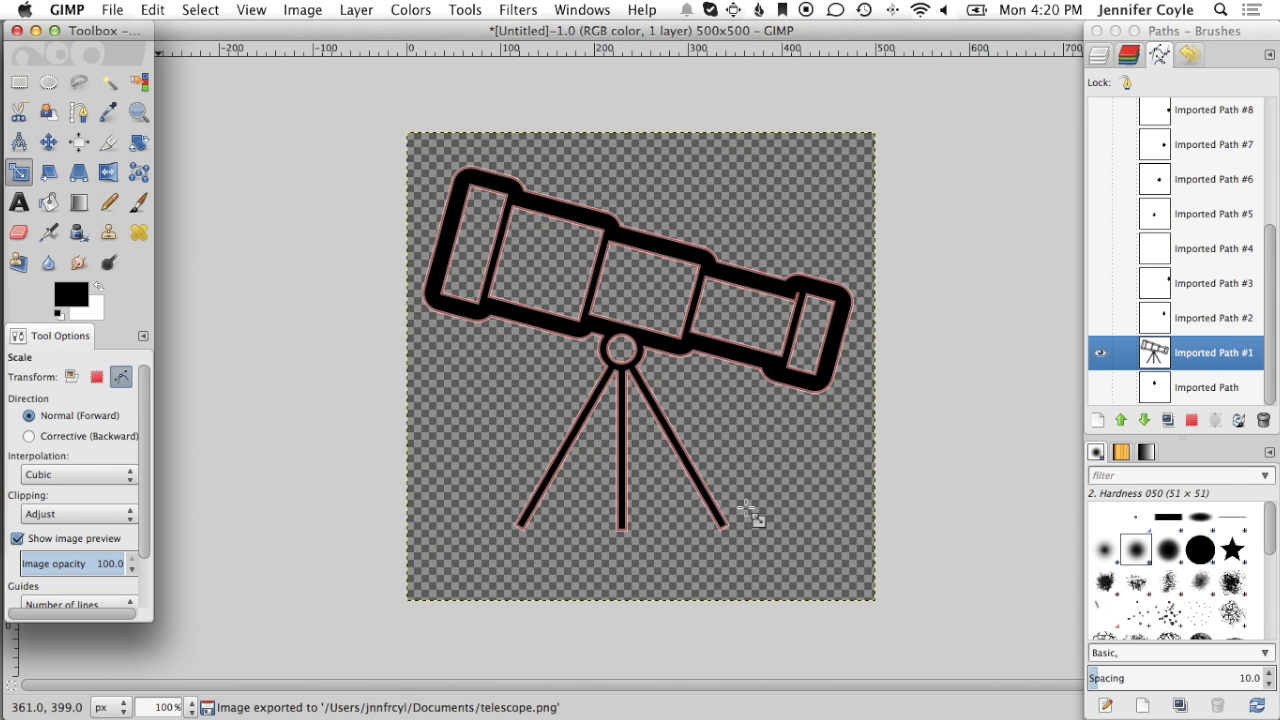
pyautogui.moveTo(5, 335)
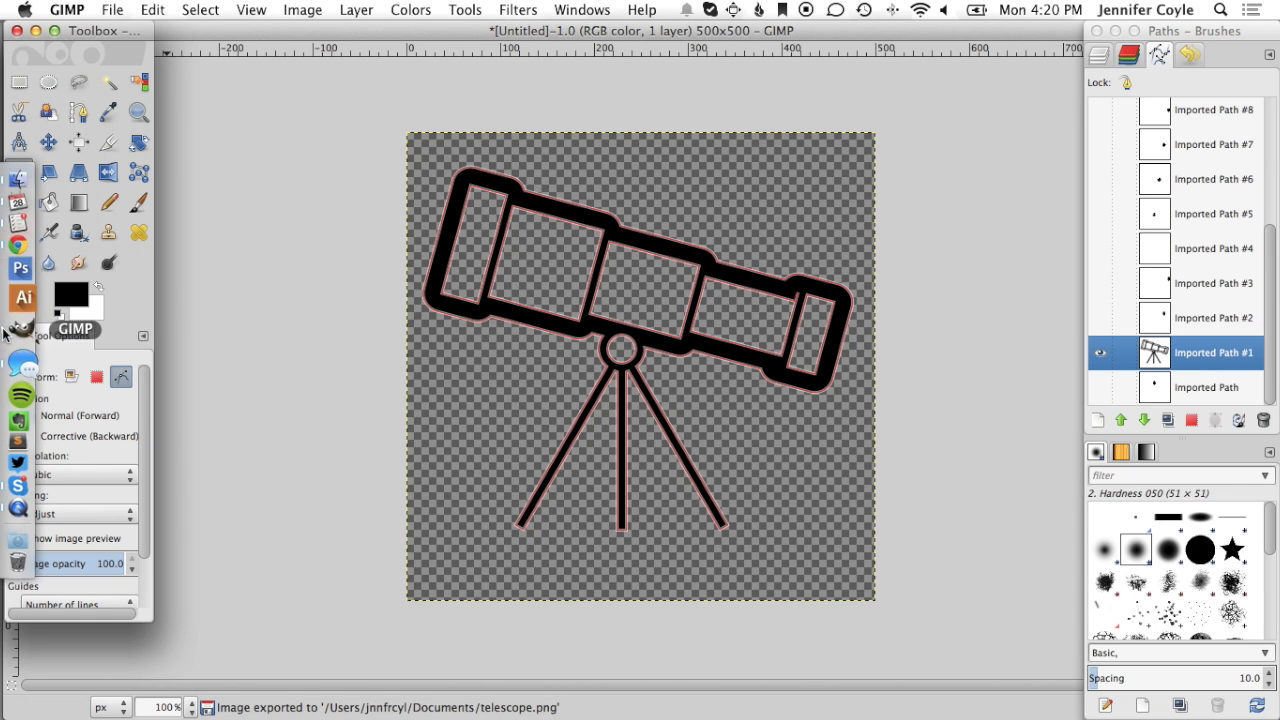
pyautogui.click(9, 209)
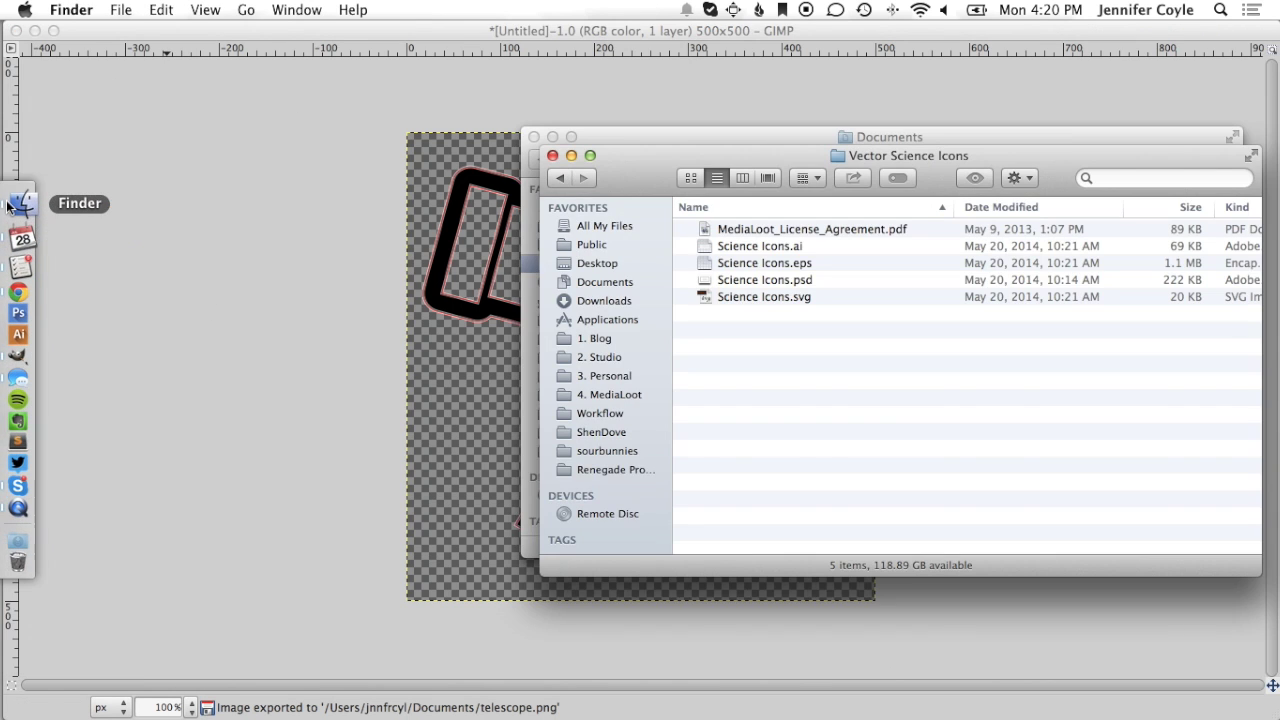
pyautogui.click(587, 283)
pyautogui.click(745, 350)
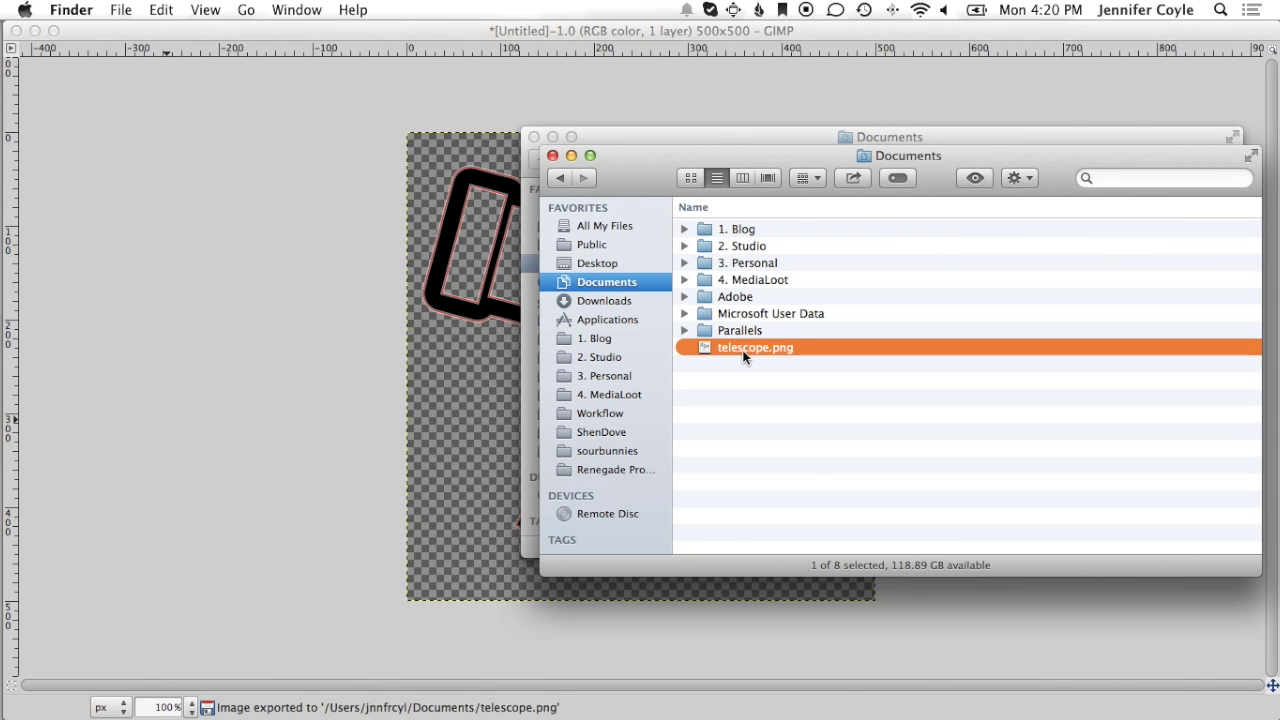
pyautogui.press('space')
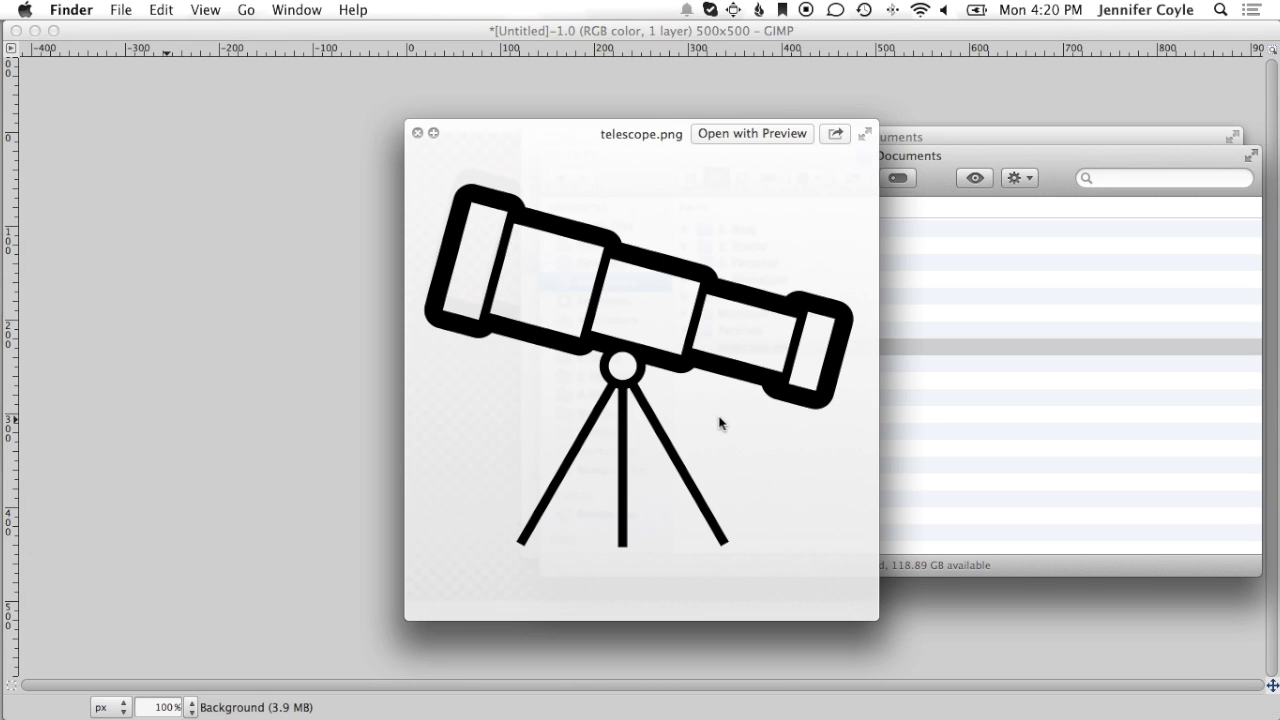
pyautogui.moveTo(654, 133); pyautogui.dragTo(256, 122)
pyautogui.click(551, 156)
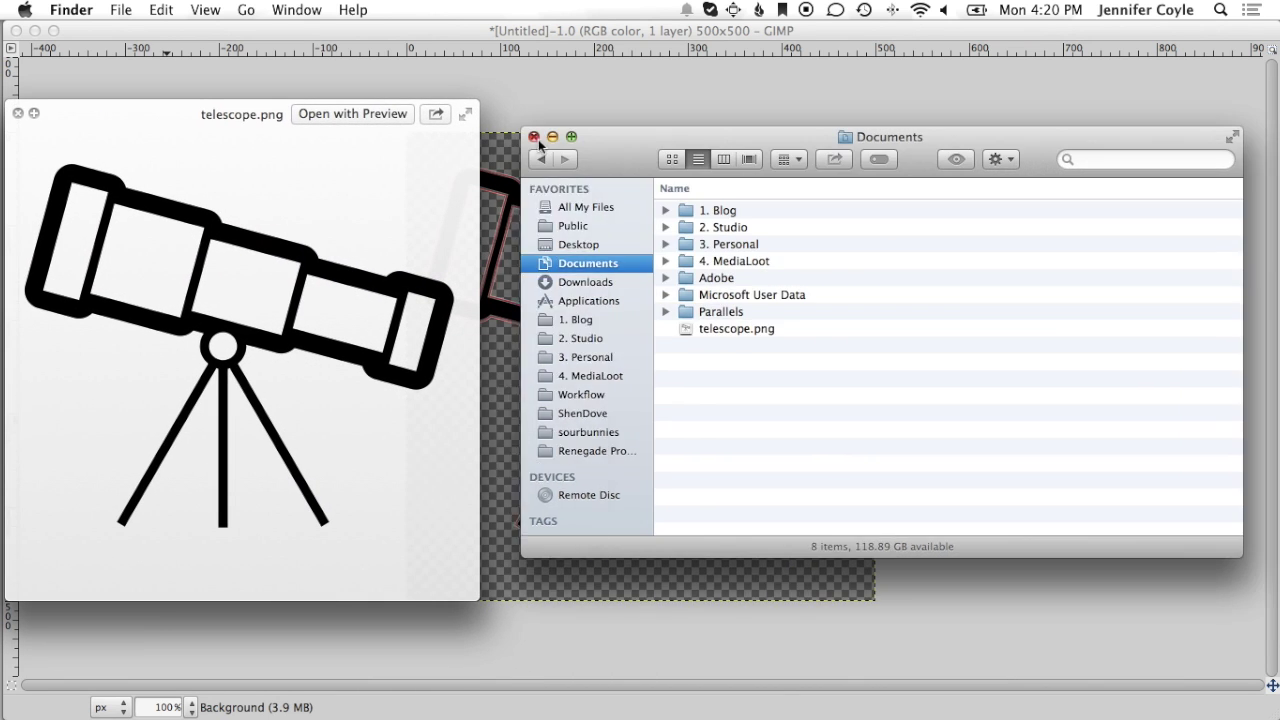
pyautogui.click(535, 138)
pyautogui.press('space')
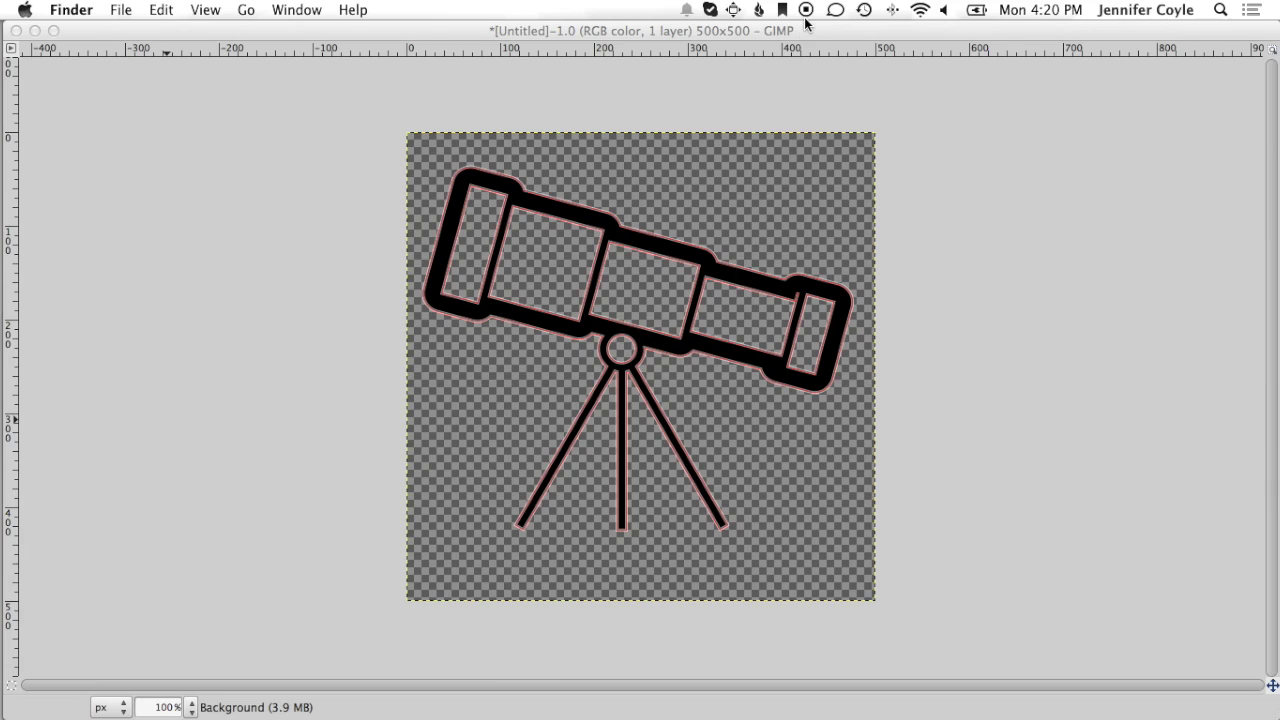
pyautogui.click(805, 30)
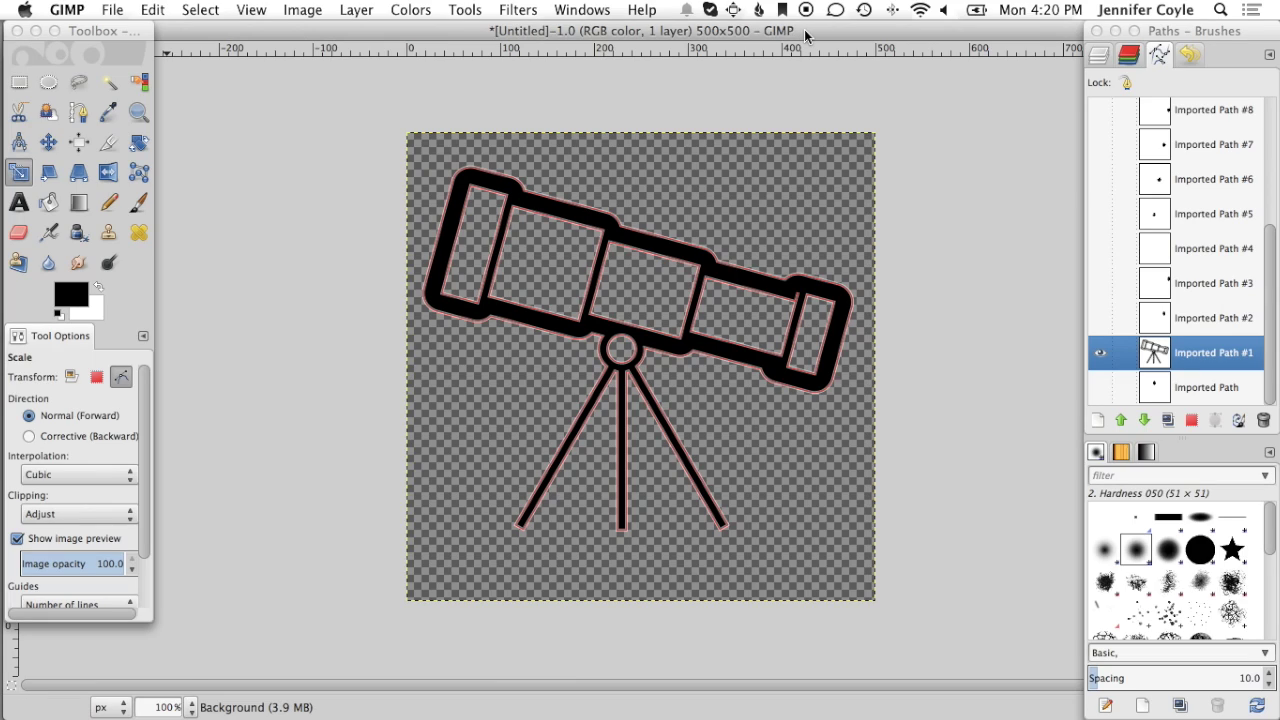